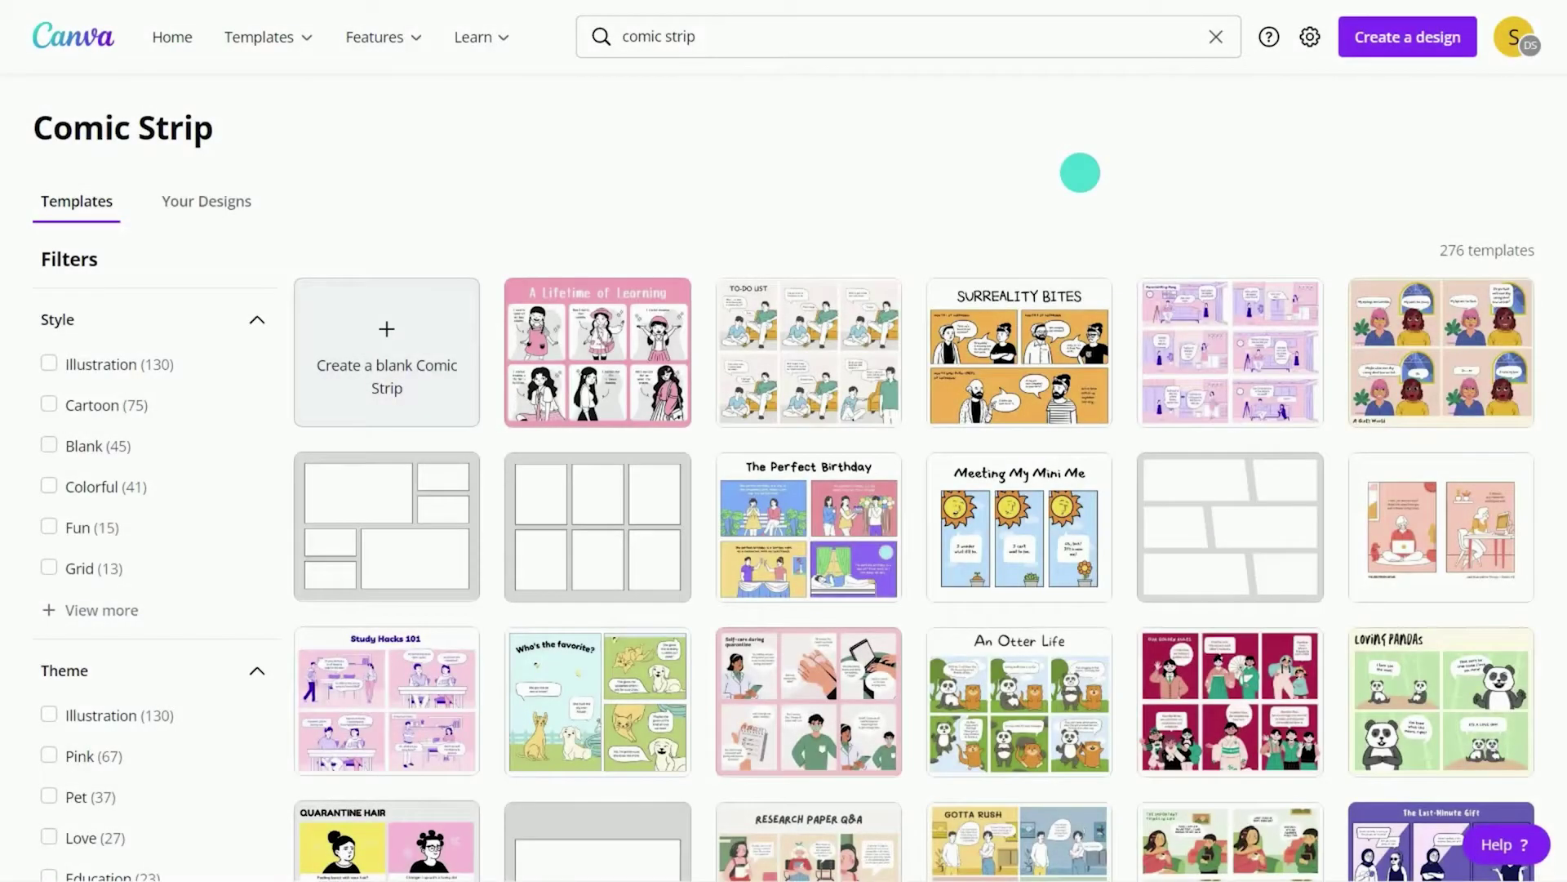
- Scroll through the comic templates and bring up the storyboard's sharing options
{"action": "scroll", "coordinate": [1080, 173], "scroll_direction": "down", "scroll_amount": 9}
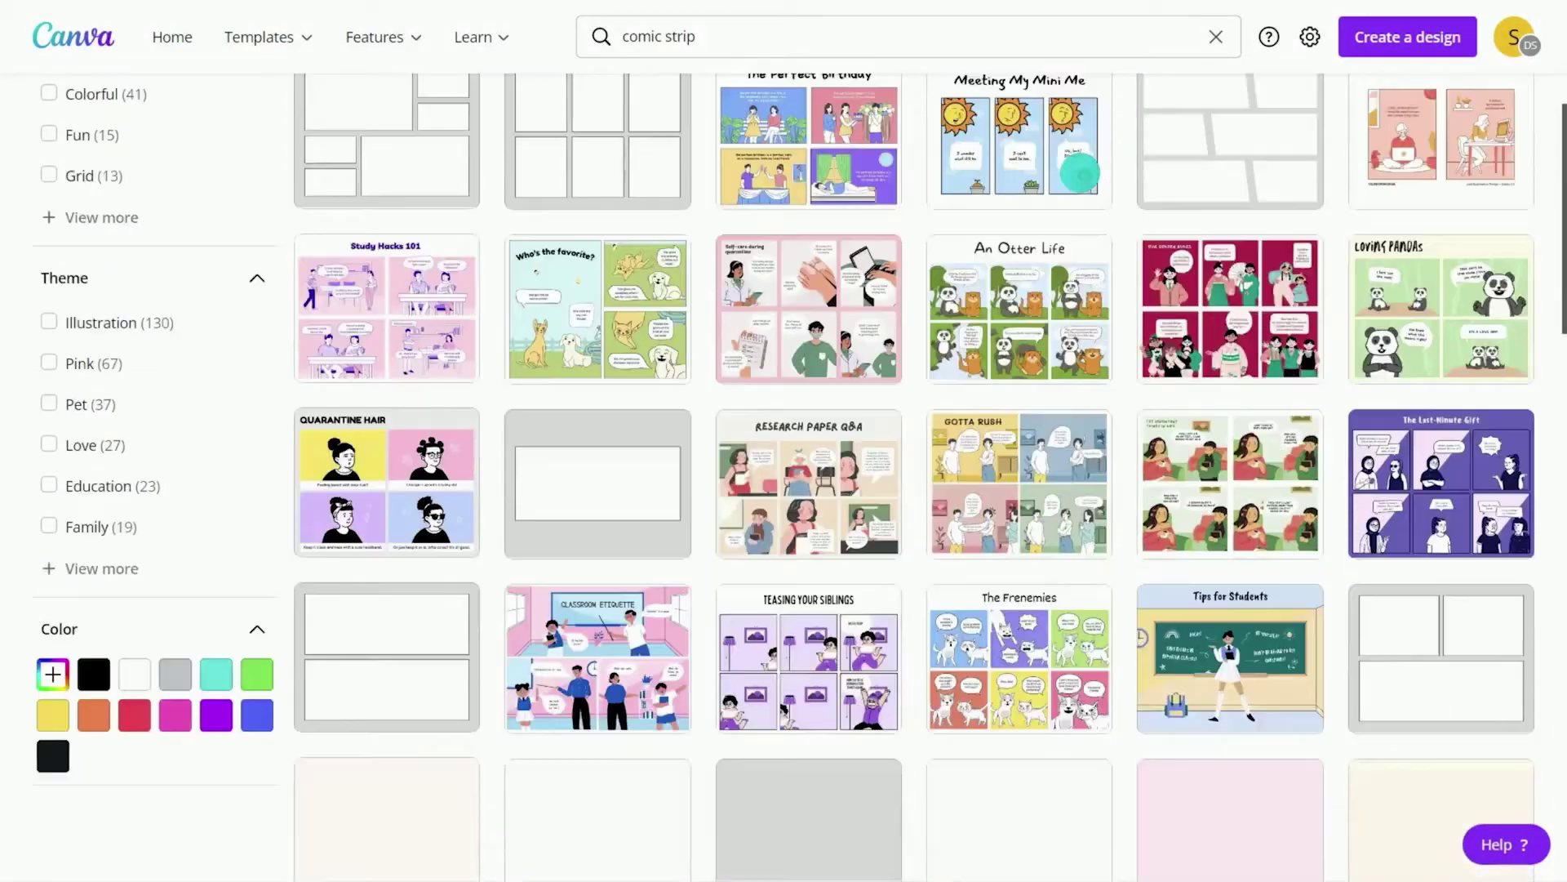
{"action": "scroll", "coordinate": [1080, 172], "scroll_direction": "down", "scroll_amount": 6}
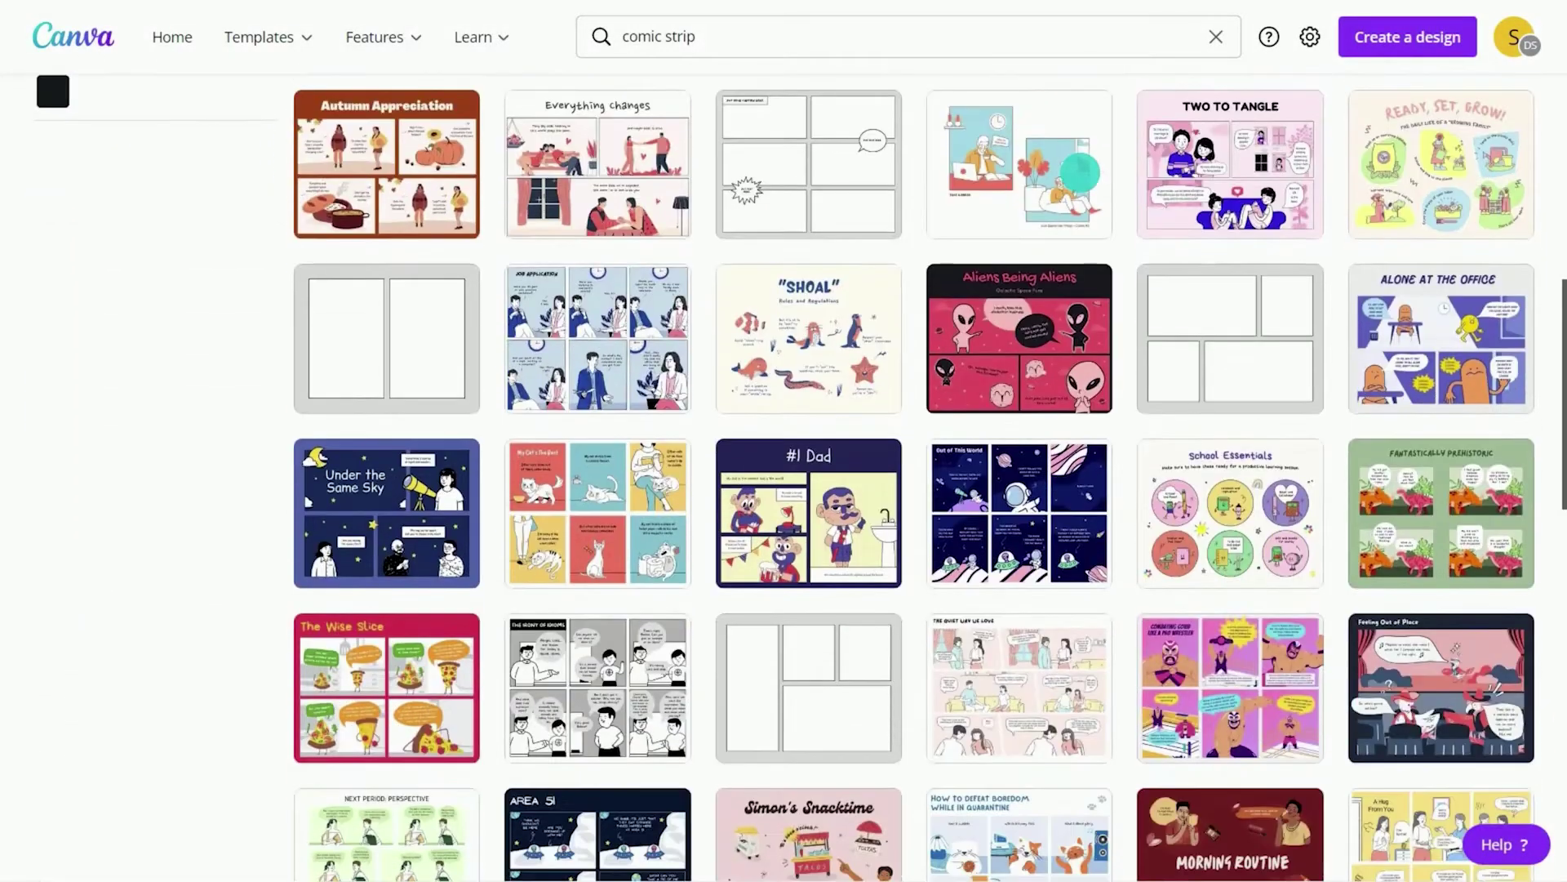
{"action": "scroll", "coordinate": [1080, 172], "scroll_direction": "down", "scroll_amount": 4}
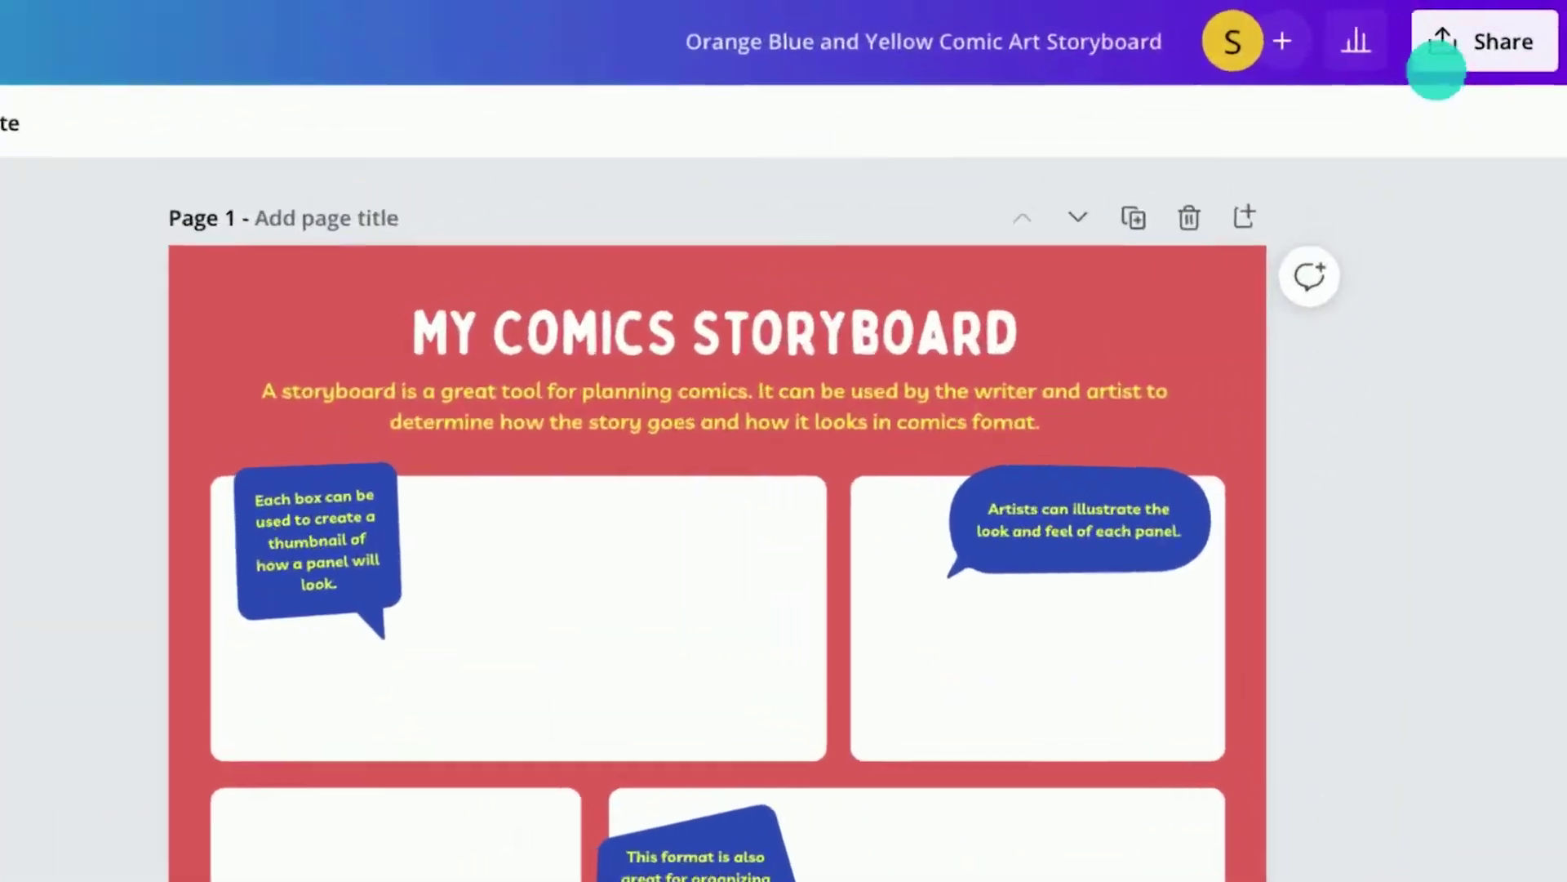
{"action": "left_click", "coordinate": [1487, 26]}
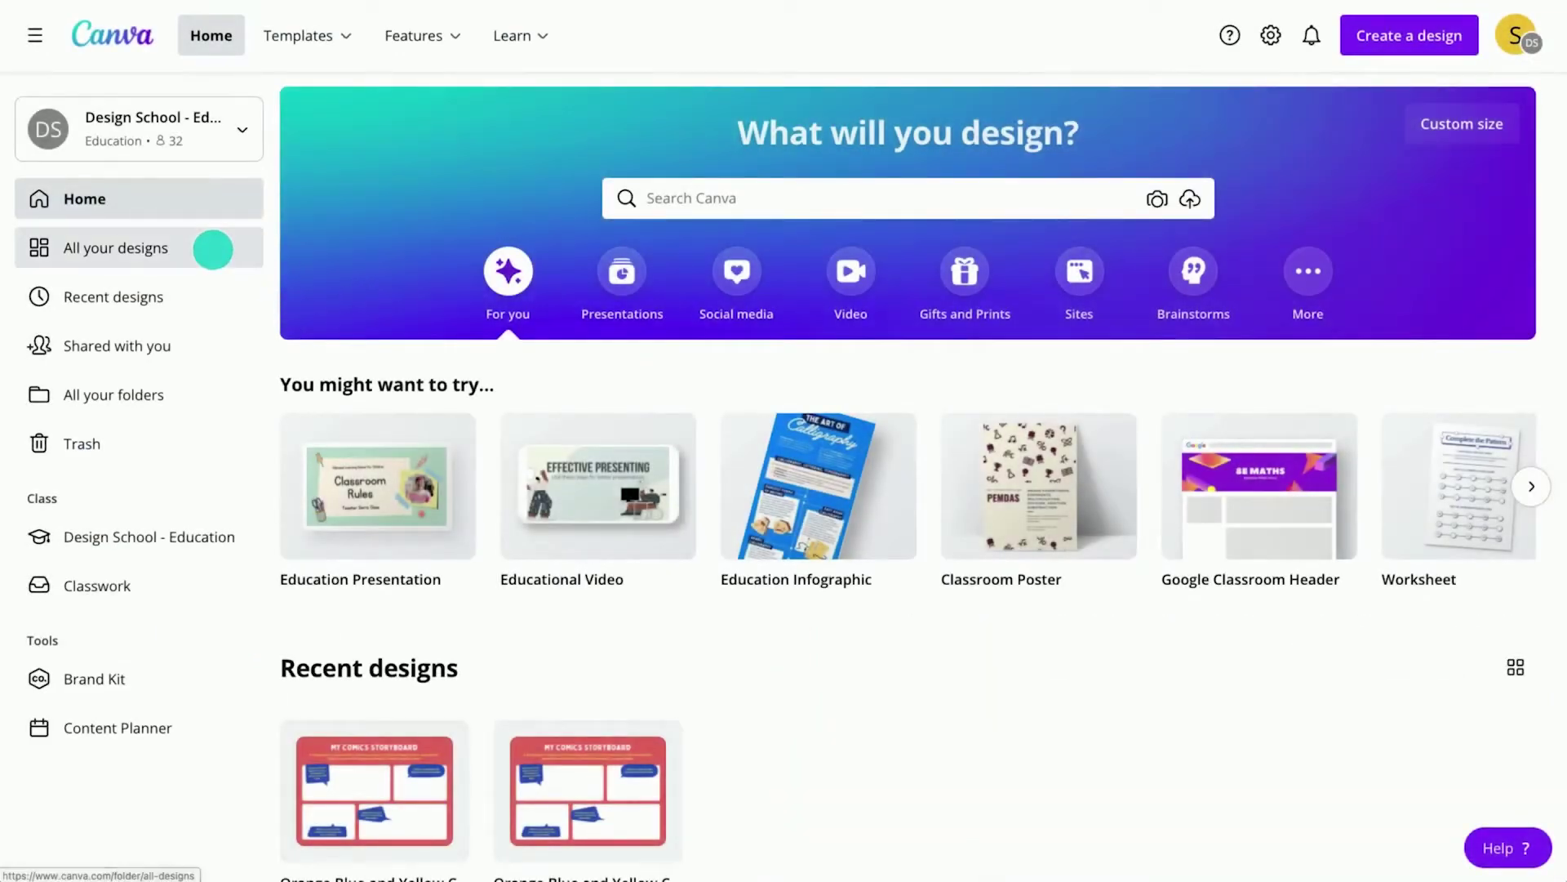
- Make a copy of the storyboard design from All your designs
{"action": "left_click", "coordinate": [213, 248]}
{"action": "left_click", "coordinate": [453, 202]}
{"action": "left_click", "coordinate": [525, 376]}
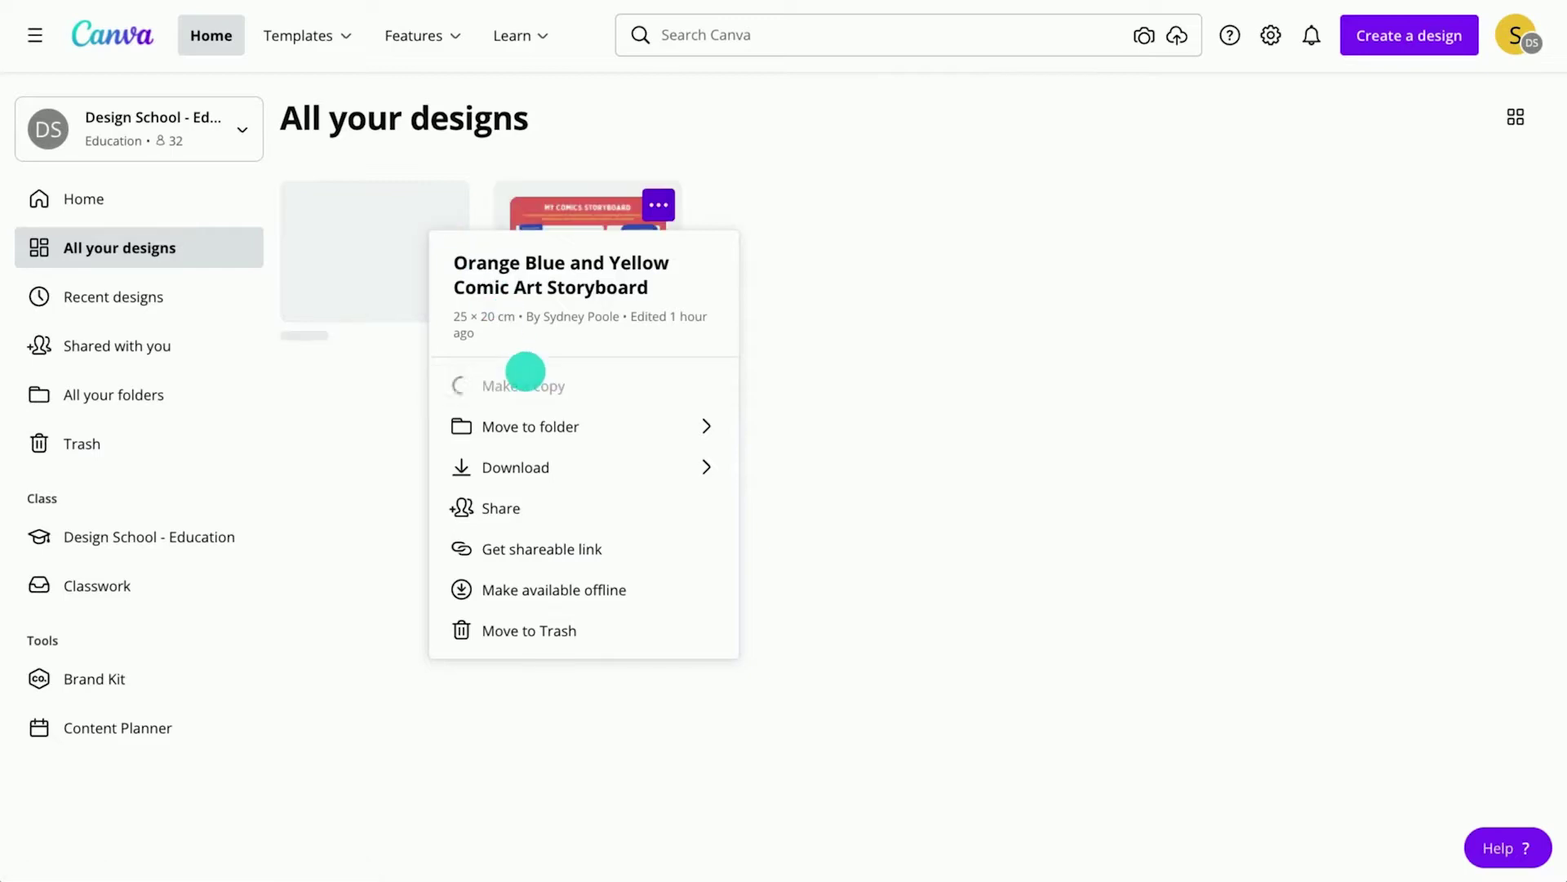
- Share the copied storyboard with two classmates with edit access and send it
{"action": "left_click", "coordinate": [446, 204]}
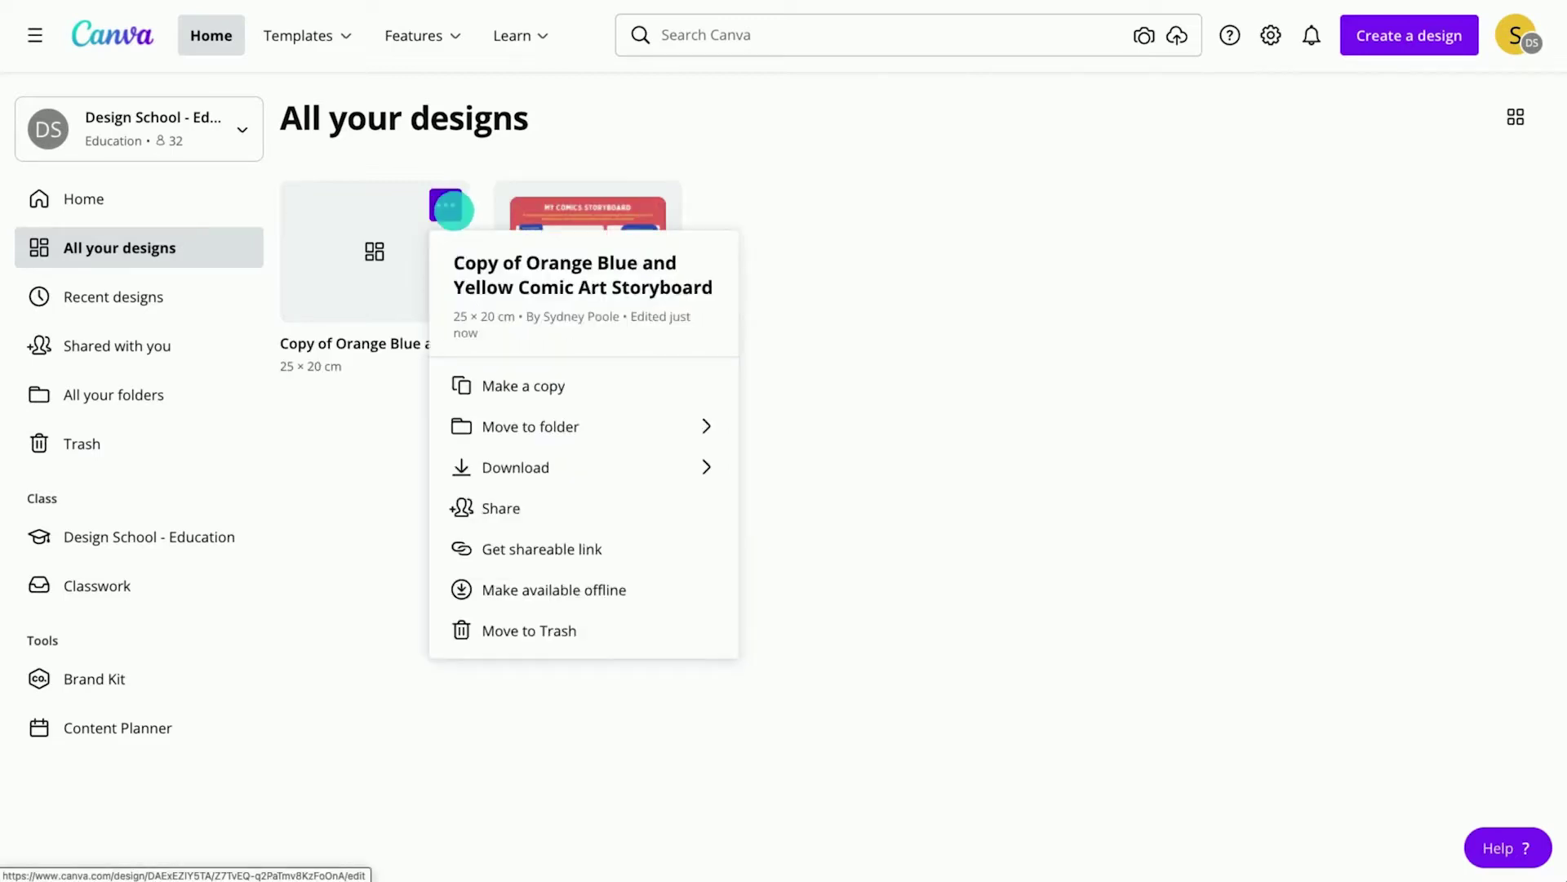
{"action": "left_click", "coordinate": [488, 495]}
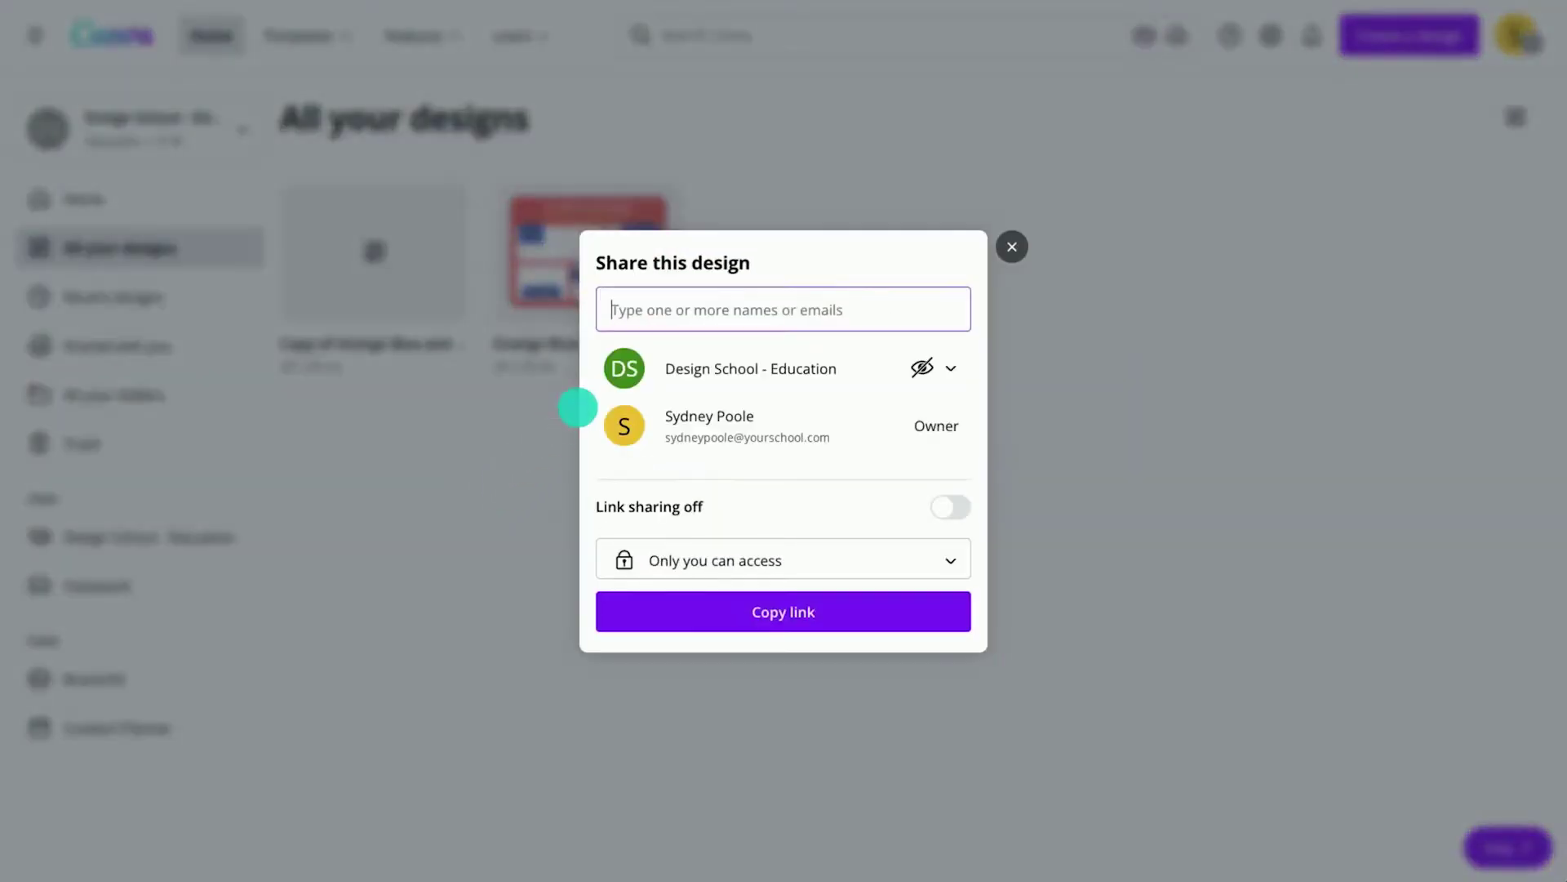
{"action": "type", "text": "kyo"}
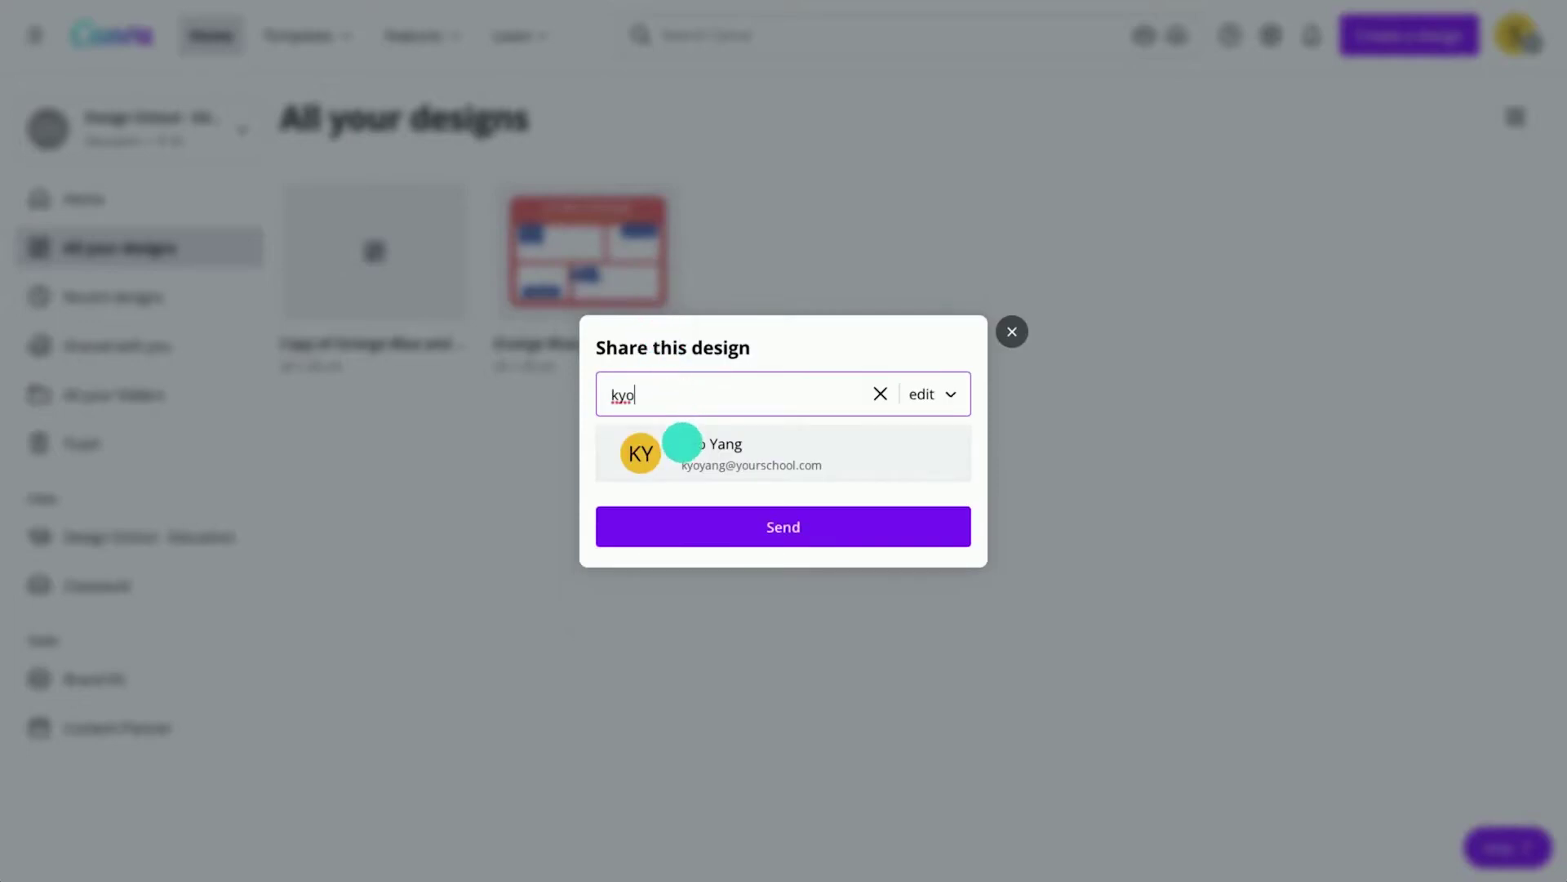
{"action": "left_click", "coordinate": [683, 443]}
{"action": "type", "text": "eman"}
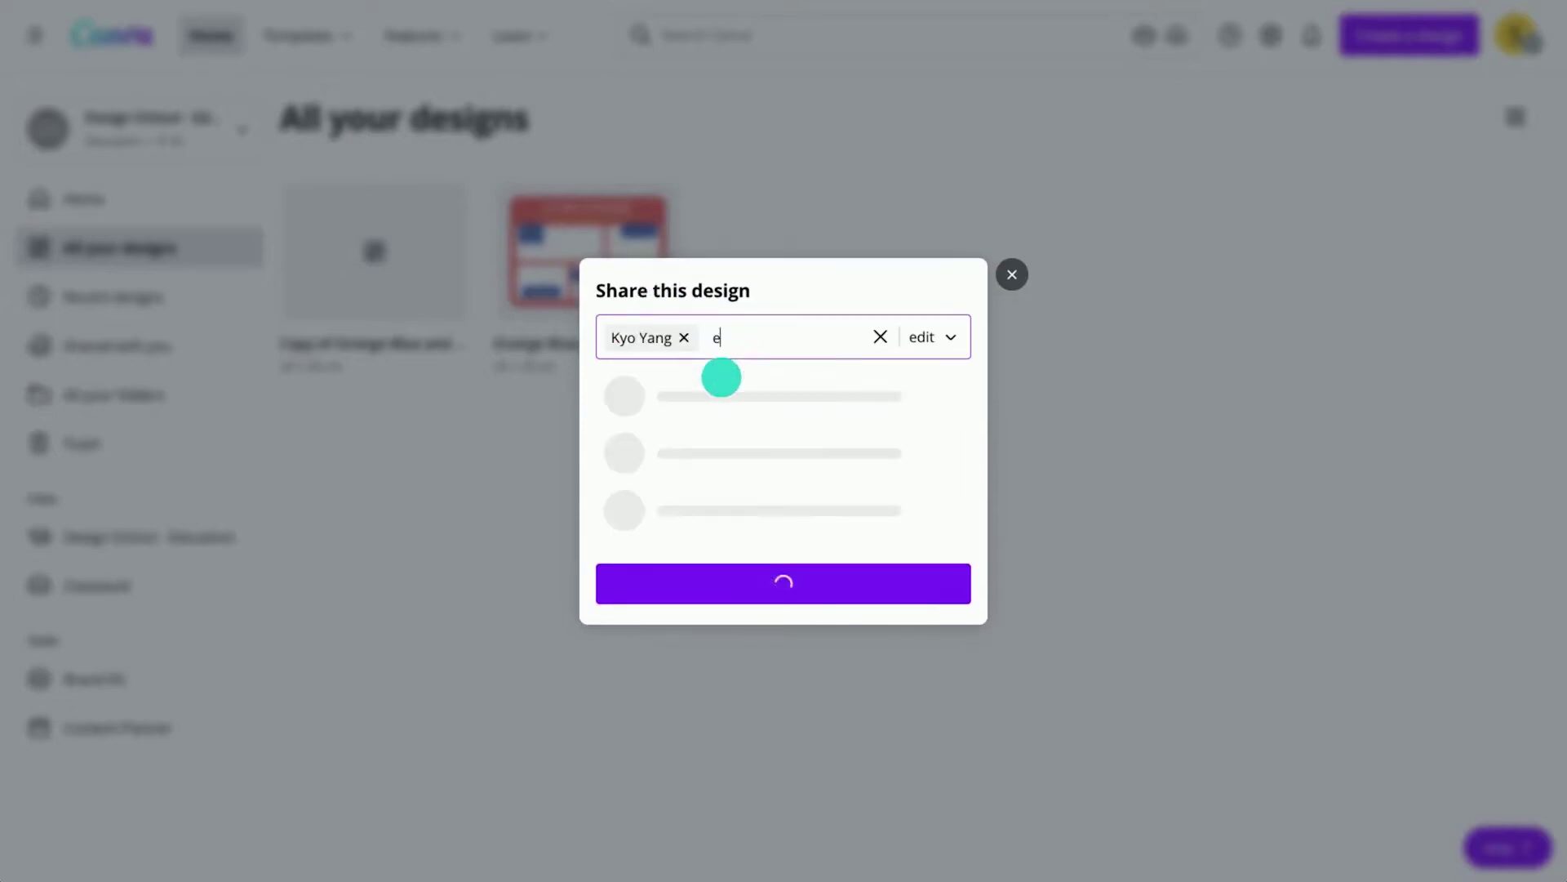
{"action": "left_click", "coordinate": [725, 449]}
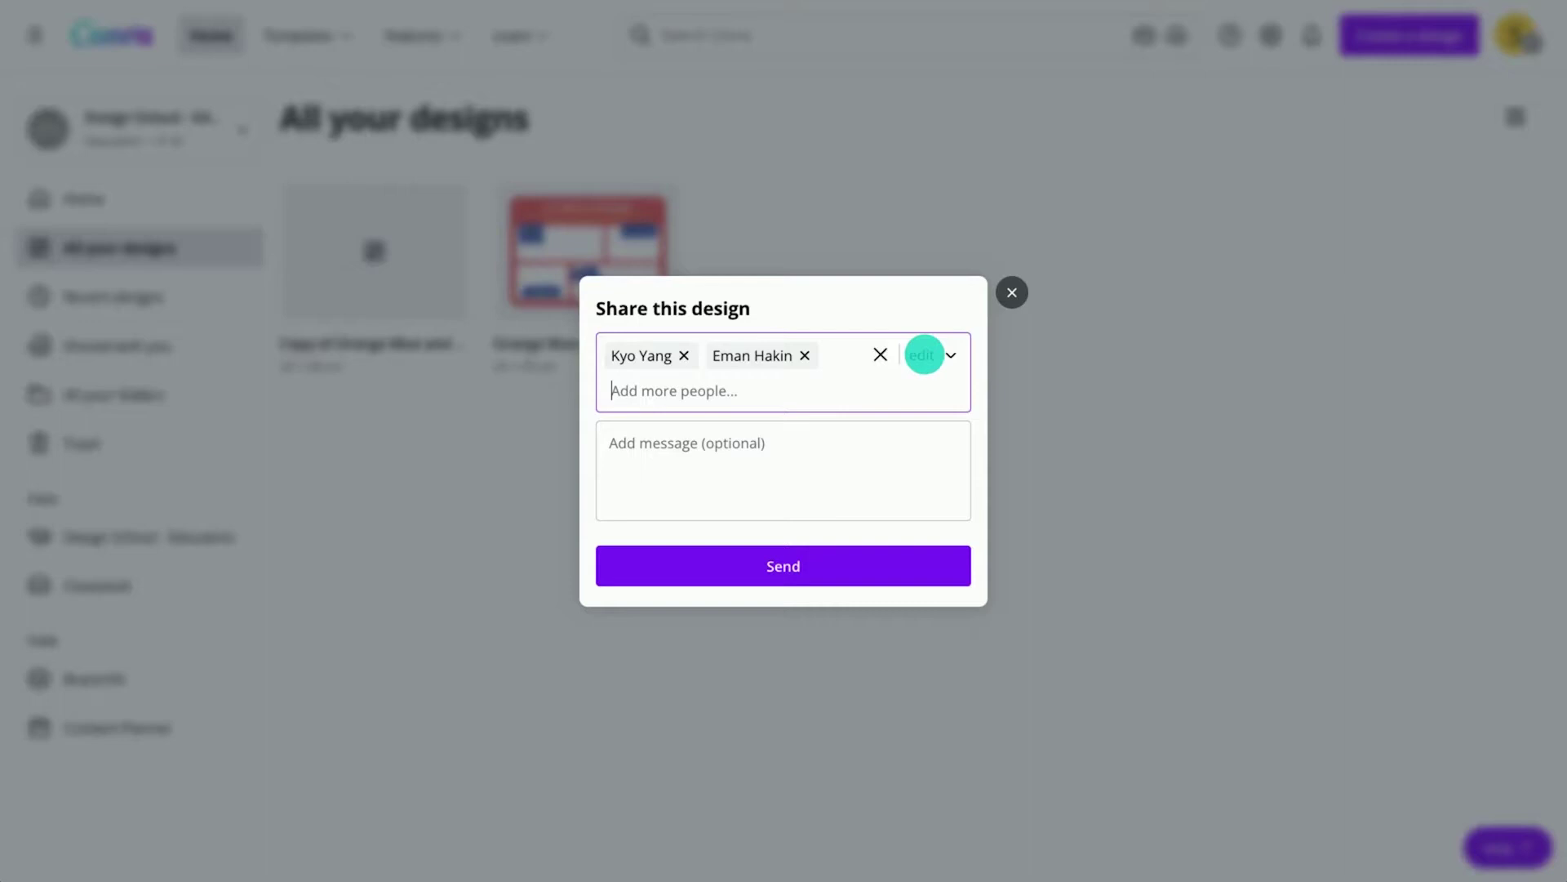
{"action": "left_click", "coordinate": [924, 354]}
{"action": "left_click", "coordinate": [924, 355]}
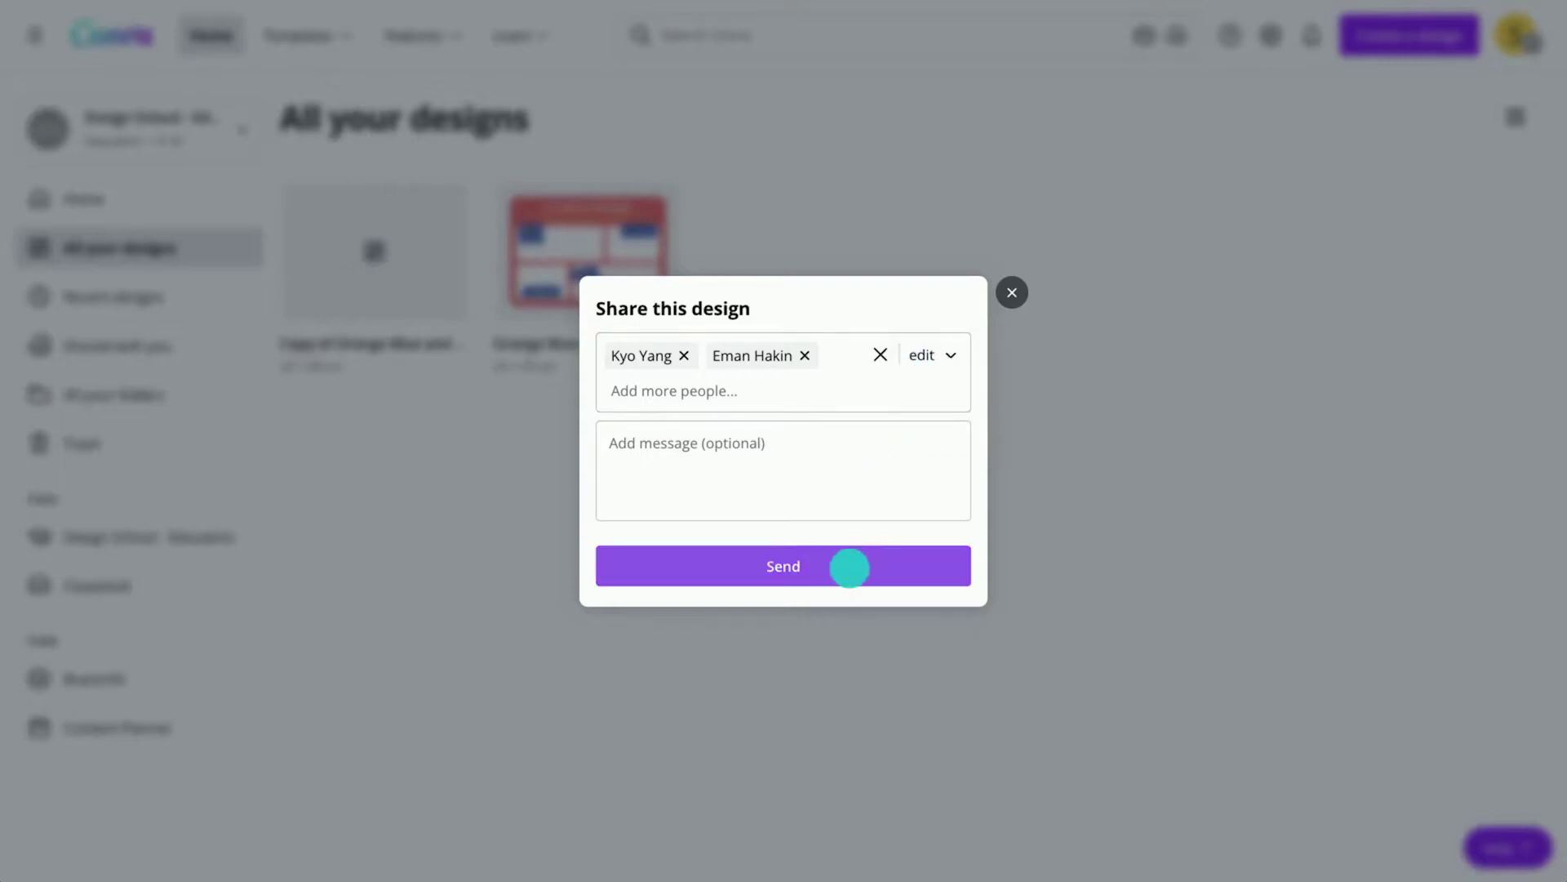
{"action": "left_click", "coordinate": [850, 566]}
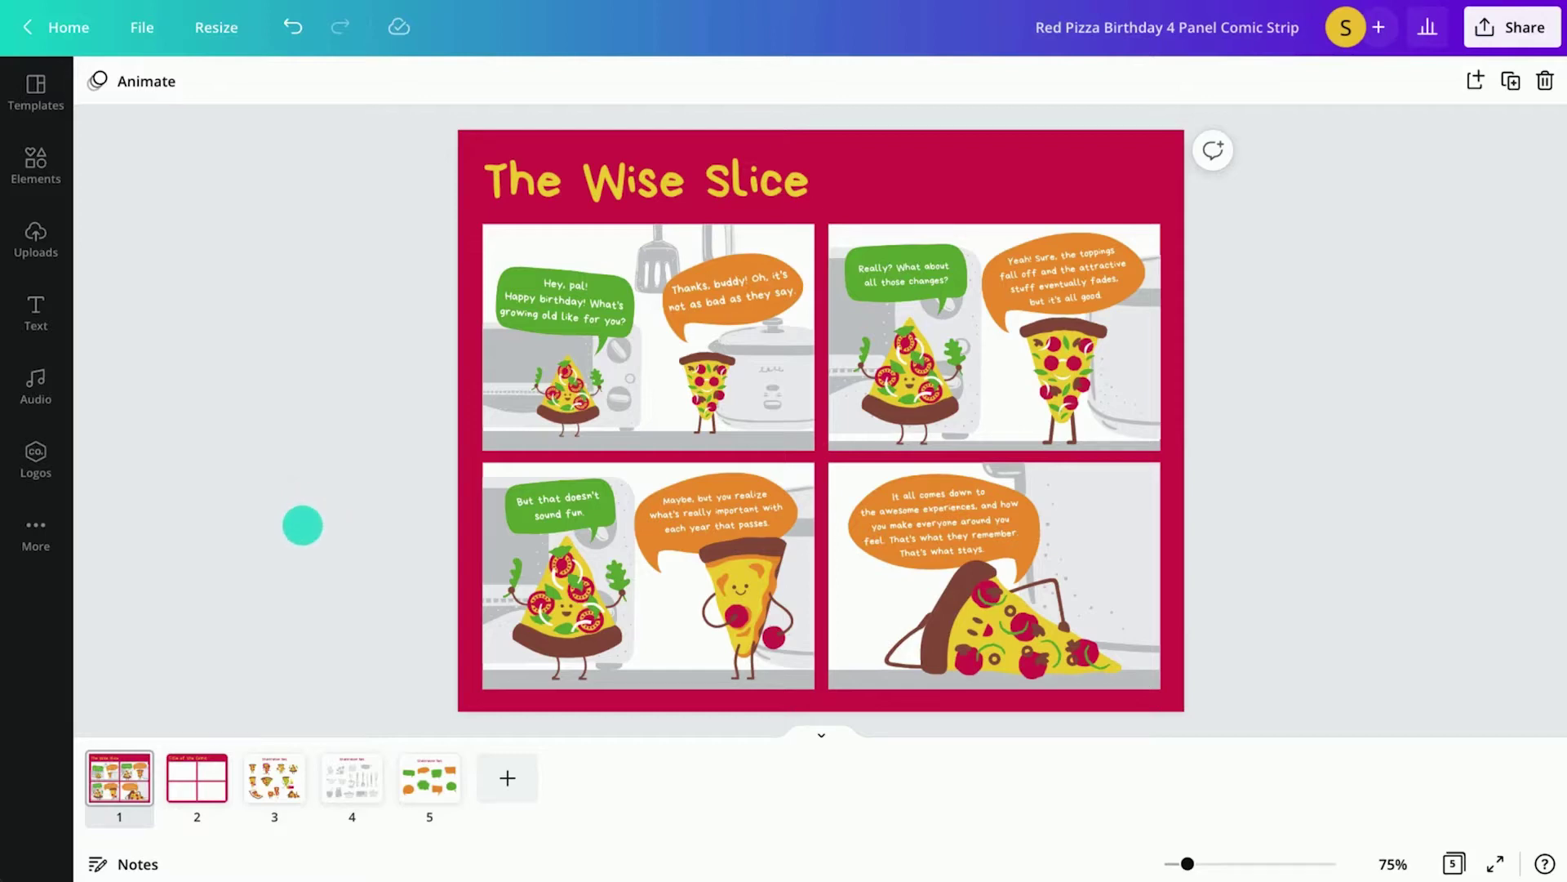
- Duplicate the blank four-panel page and retitle the new page 'Page 2'
{"action": "left_click", "coordinate": [183, 778]}
{"action": "left_click", "coordinate": [210, 766]}
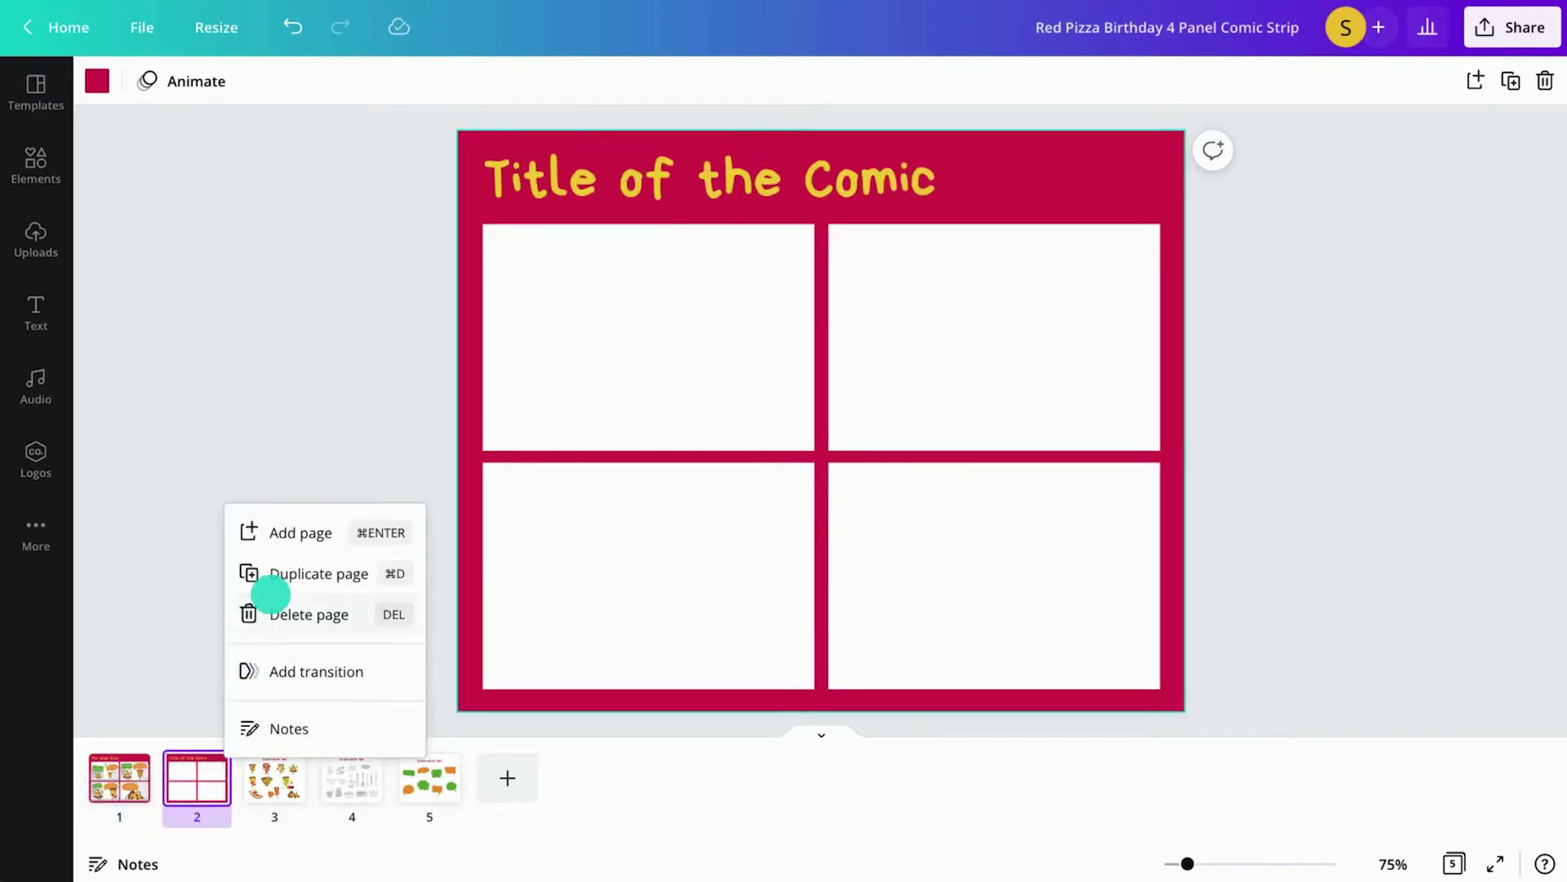
{"action": "left_click", "coordinate": [270, 583]}
{"action": "double_click", "coordinate": [719, 179]}
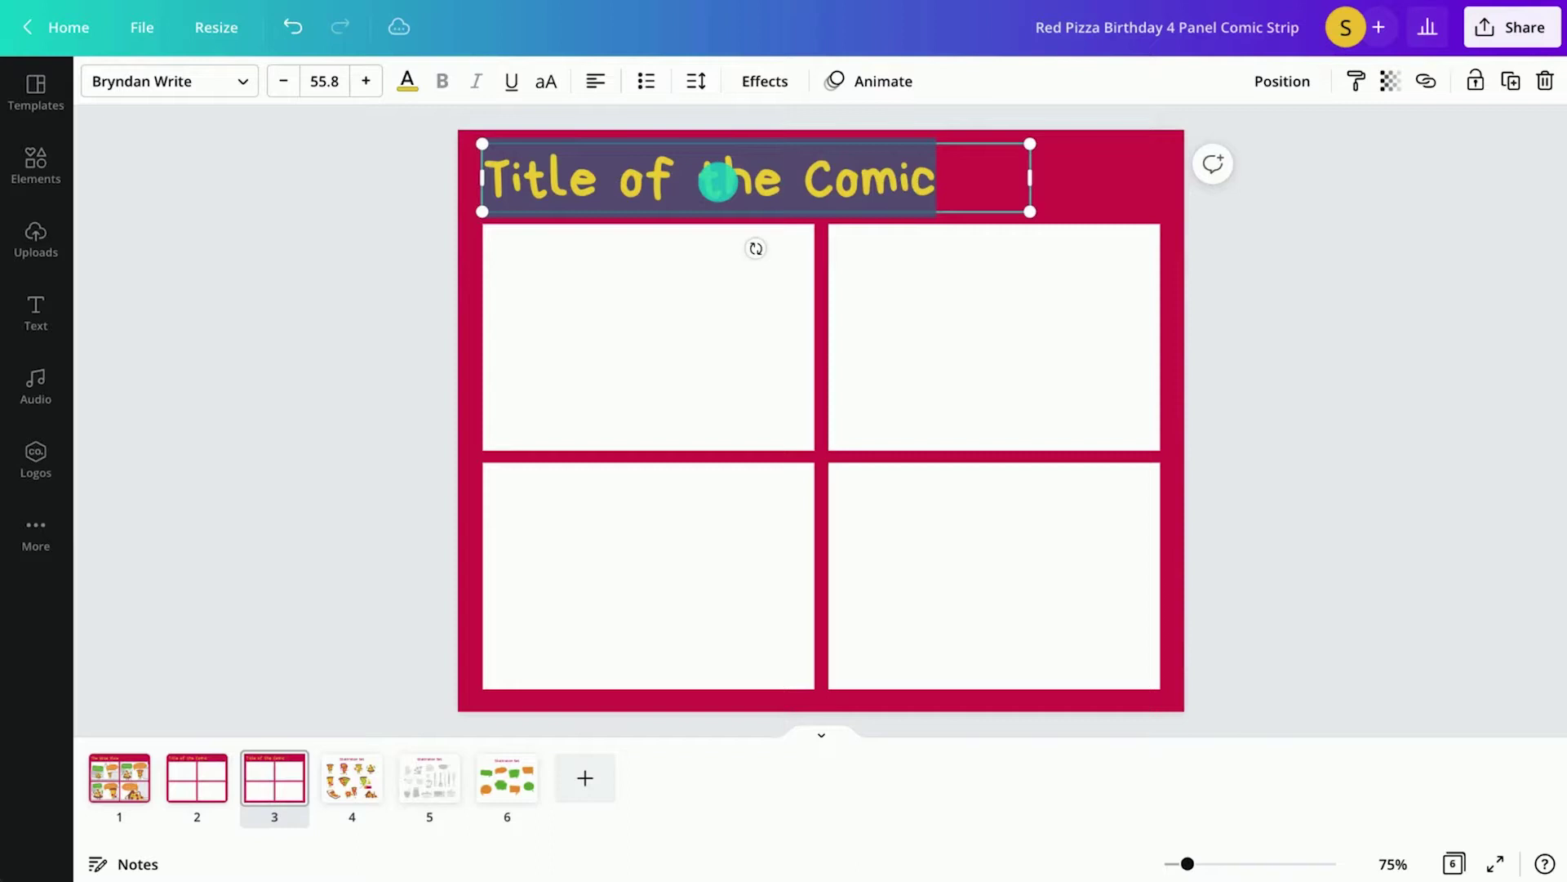
{"action": "type", "text": "Page 2"}
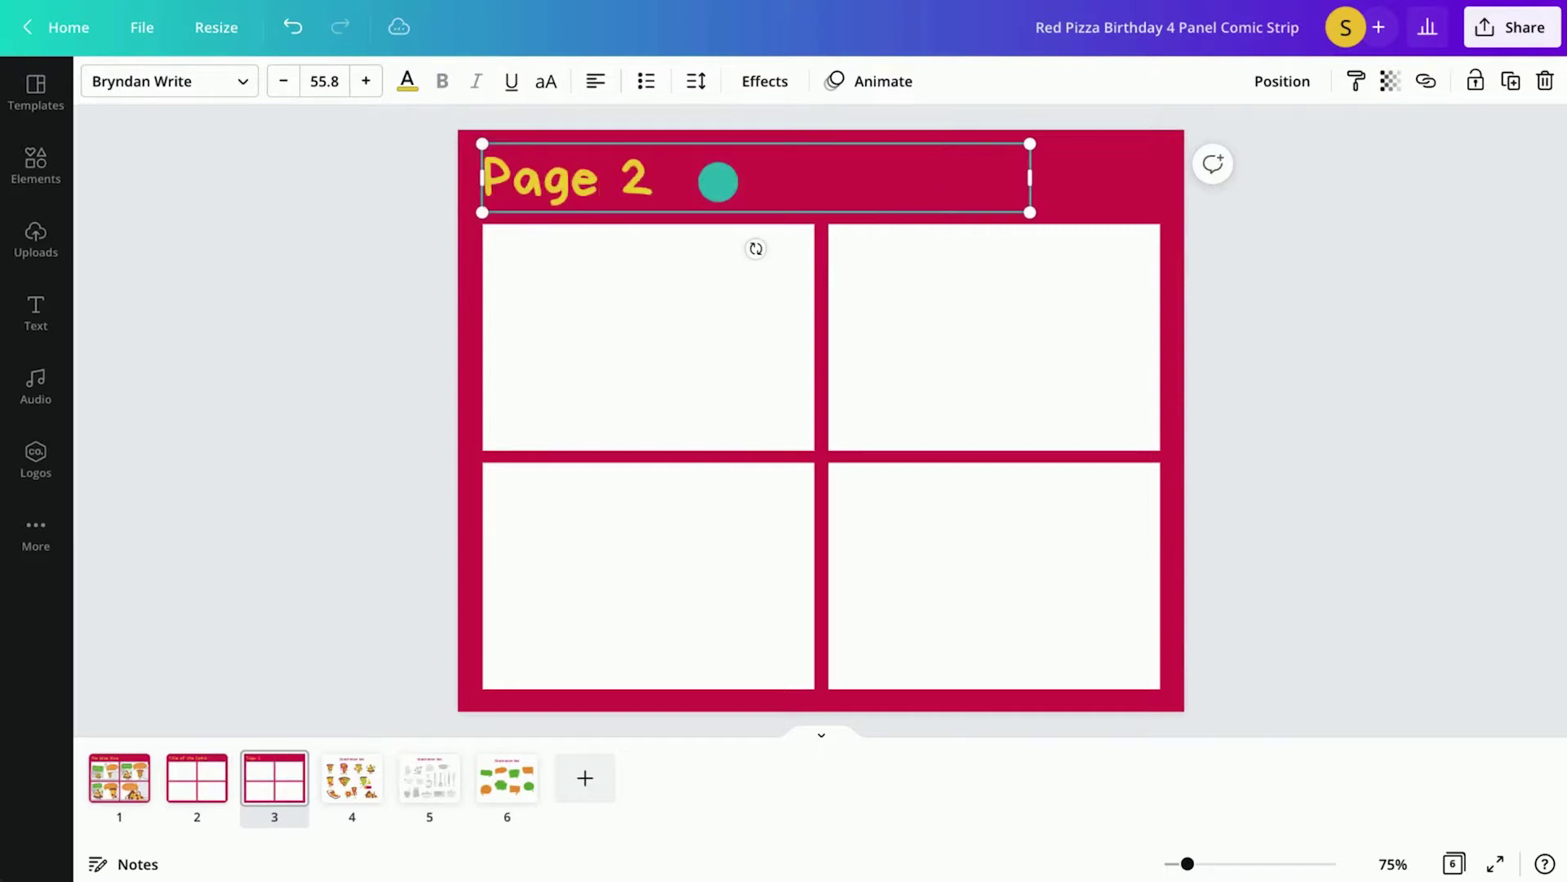
- Copy the orange speech bubble into the top-left panel with text starting 'I am'
{"action": "left_click", "coordinate": [510, 777]}
{"action": "left_click", "coordinate": [1046, 321]}
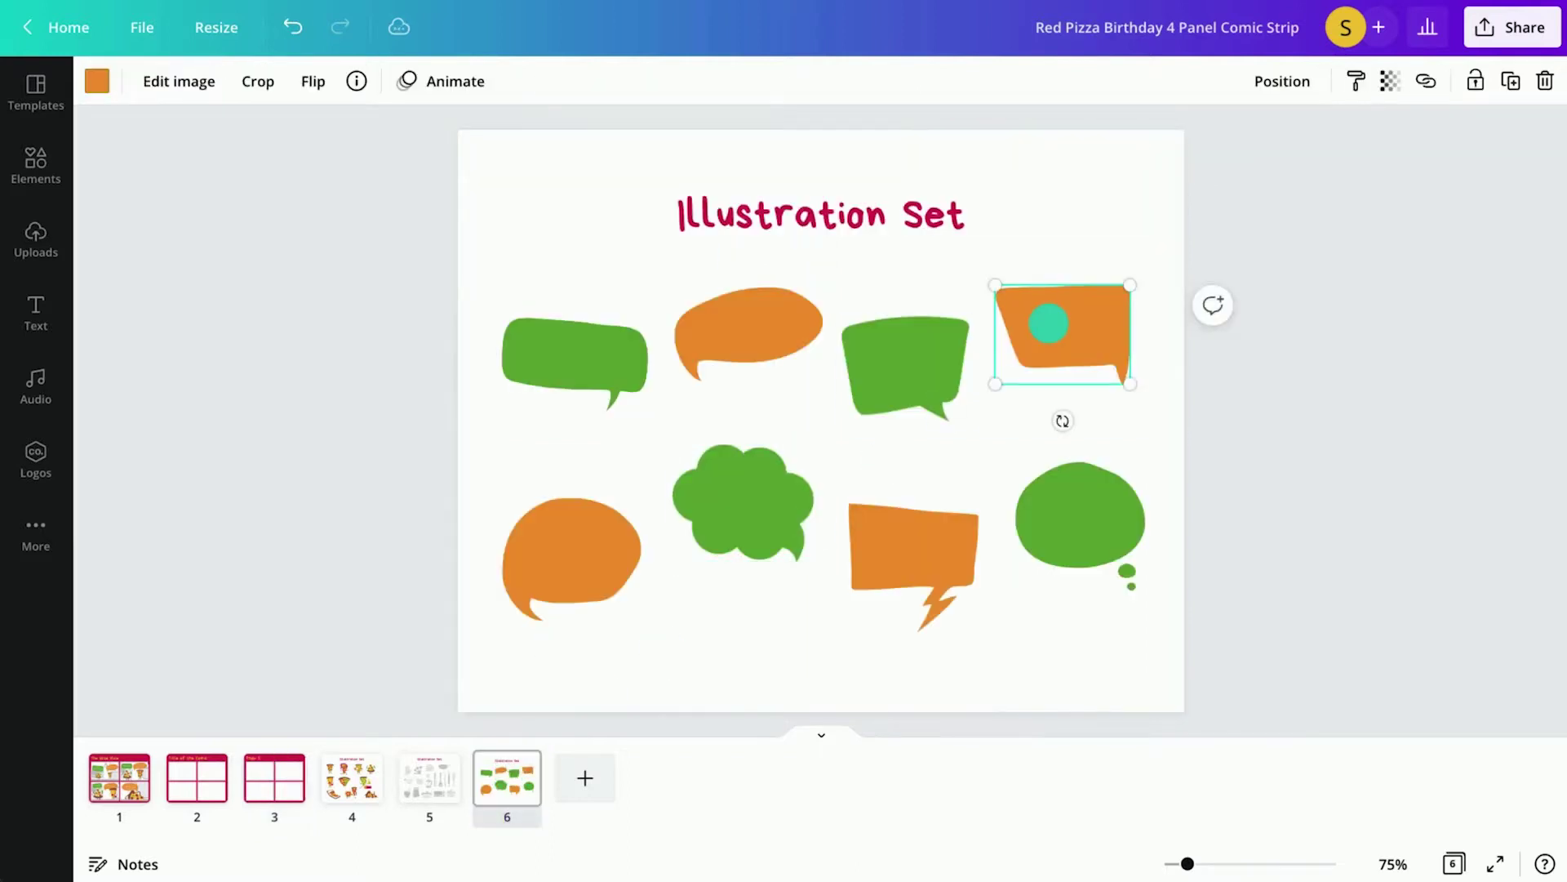
{"action": "key", "text": "ctrl+c"}
{"action": "left_click", "coordinate": [274, 777]}
{"action": "key", "text": "ctrl+v"}
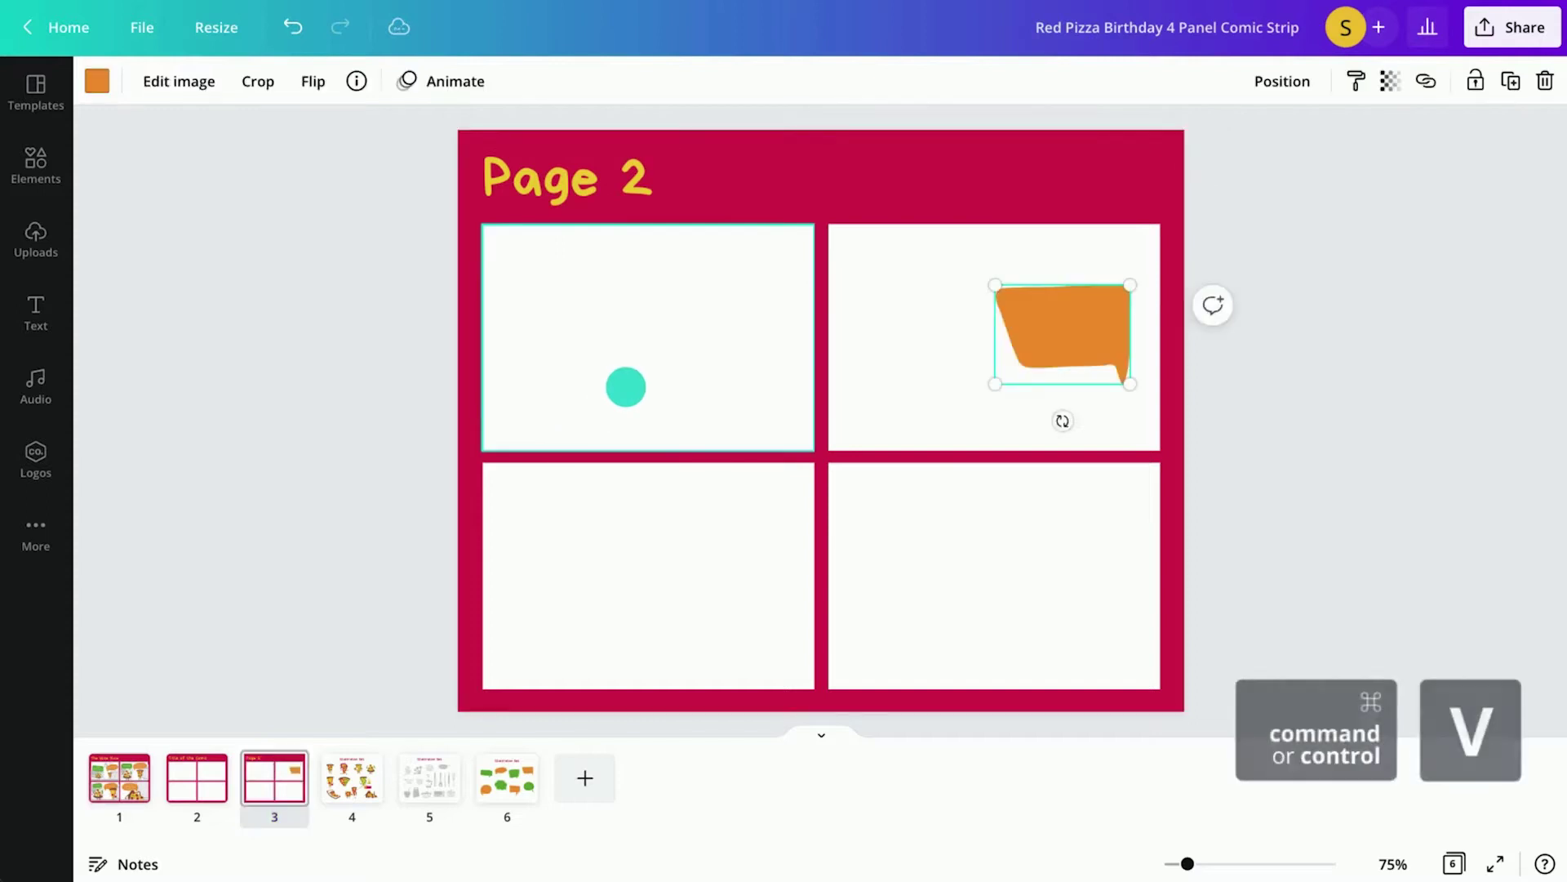
{"action": "left_click_drag", "start_coordinate": [1061, 331], "coordinate": [724, 281]}
{"action": "type", "text": "t"}
{"action": "type", "text": "I am in a hurry for a delivery!"}
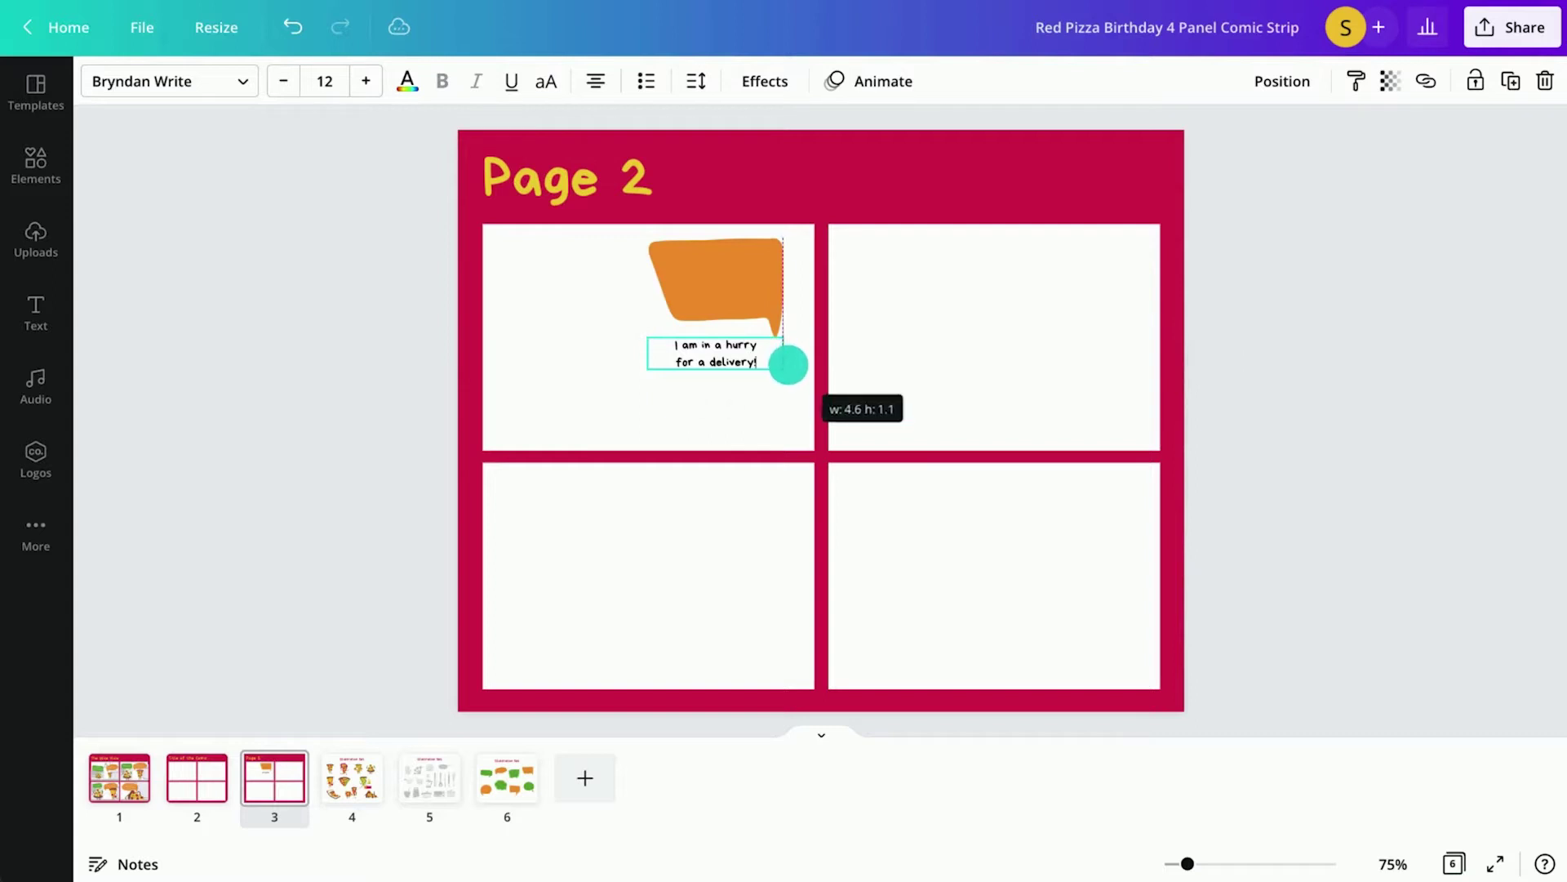
{"action": "left_click_drag", "start_coordinate": [789, 364], "coordinate": [738, 332]}
- Copy the two pizza characters into the top-left panel, shrunk and positioned to fit
{"action": "left_click", "coordinate": [343, 771]}
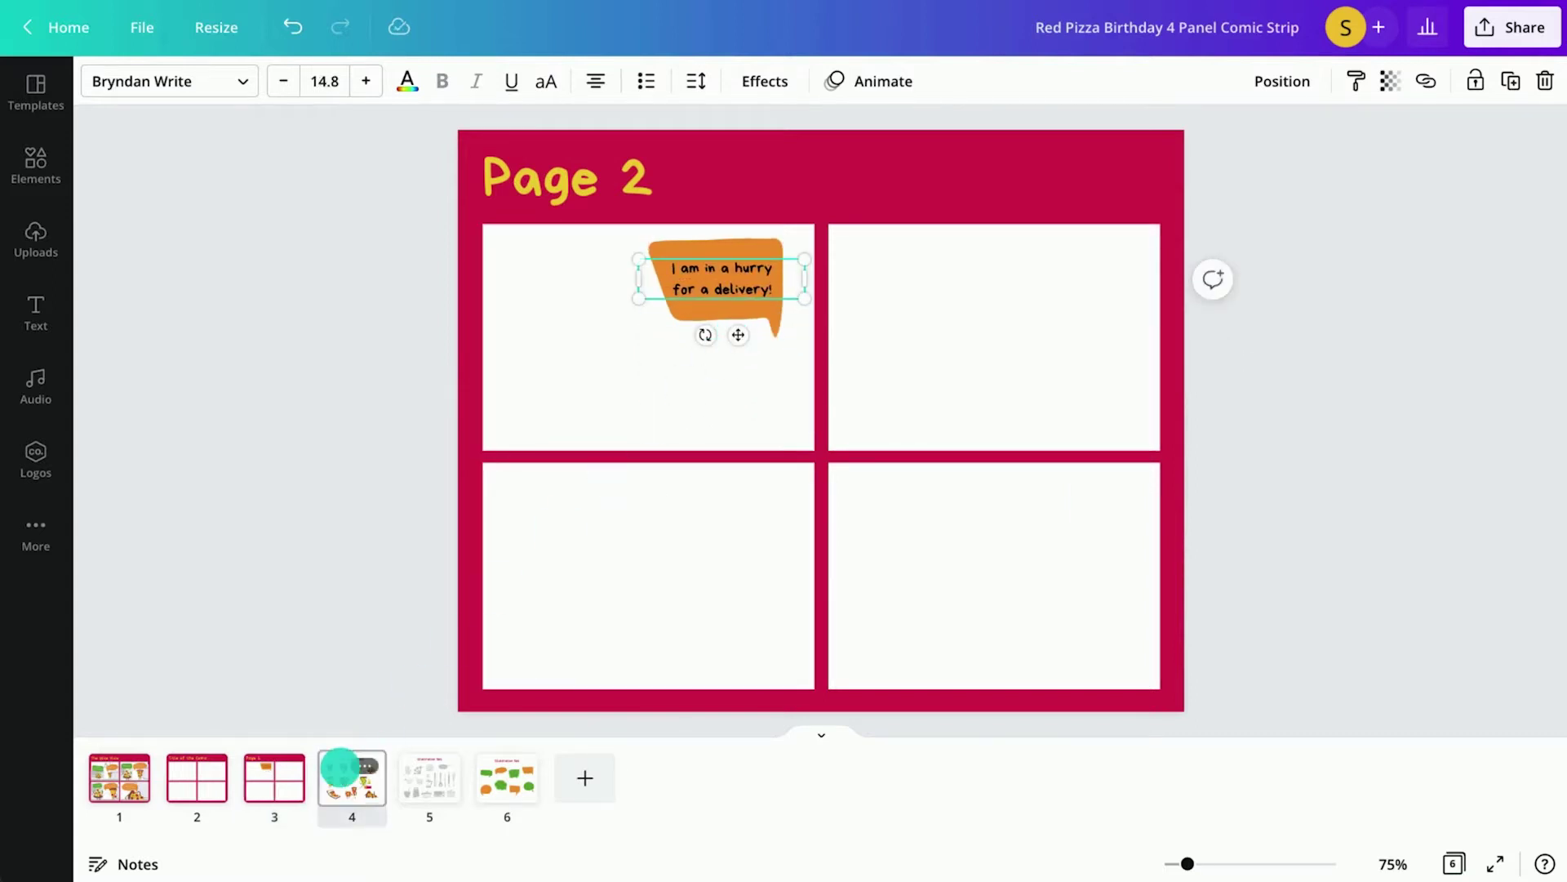
{"action": "left_click", "coordinate": [578, 326]}
{"action": "left_click", "coordinate": [716, 323], "text": "shift"}
{"action": "key", "text": "ctrl+c"}
{"action": "left_click", "coordinate": [274, 778]}
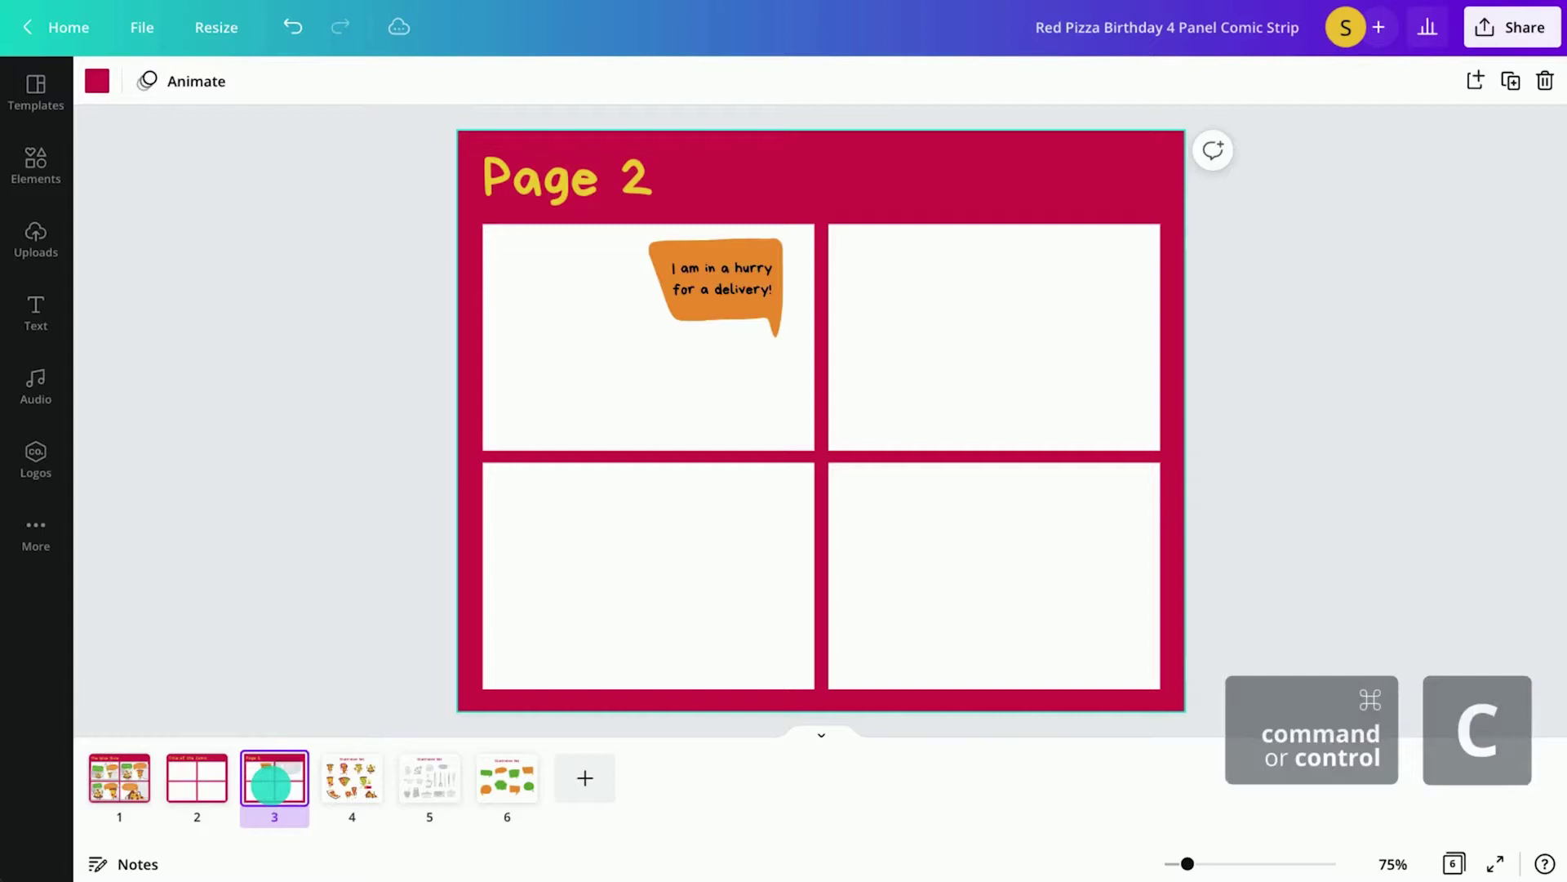
{"action": "key", "text": "ctrl+v"}
{"action": "left_click_drag", "start_coordinate": [719, 315], "coordinate": [723, 374]}
{"action": "left_click_drag", "start_coordinate": [516, 299], "coordinate": [560, 325]}
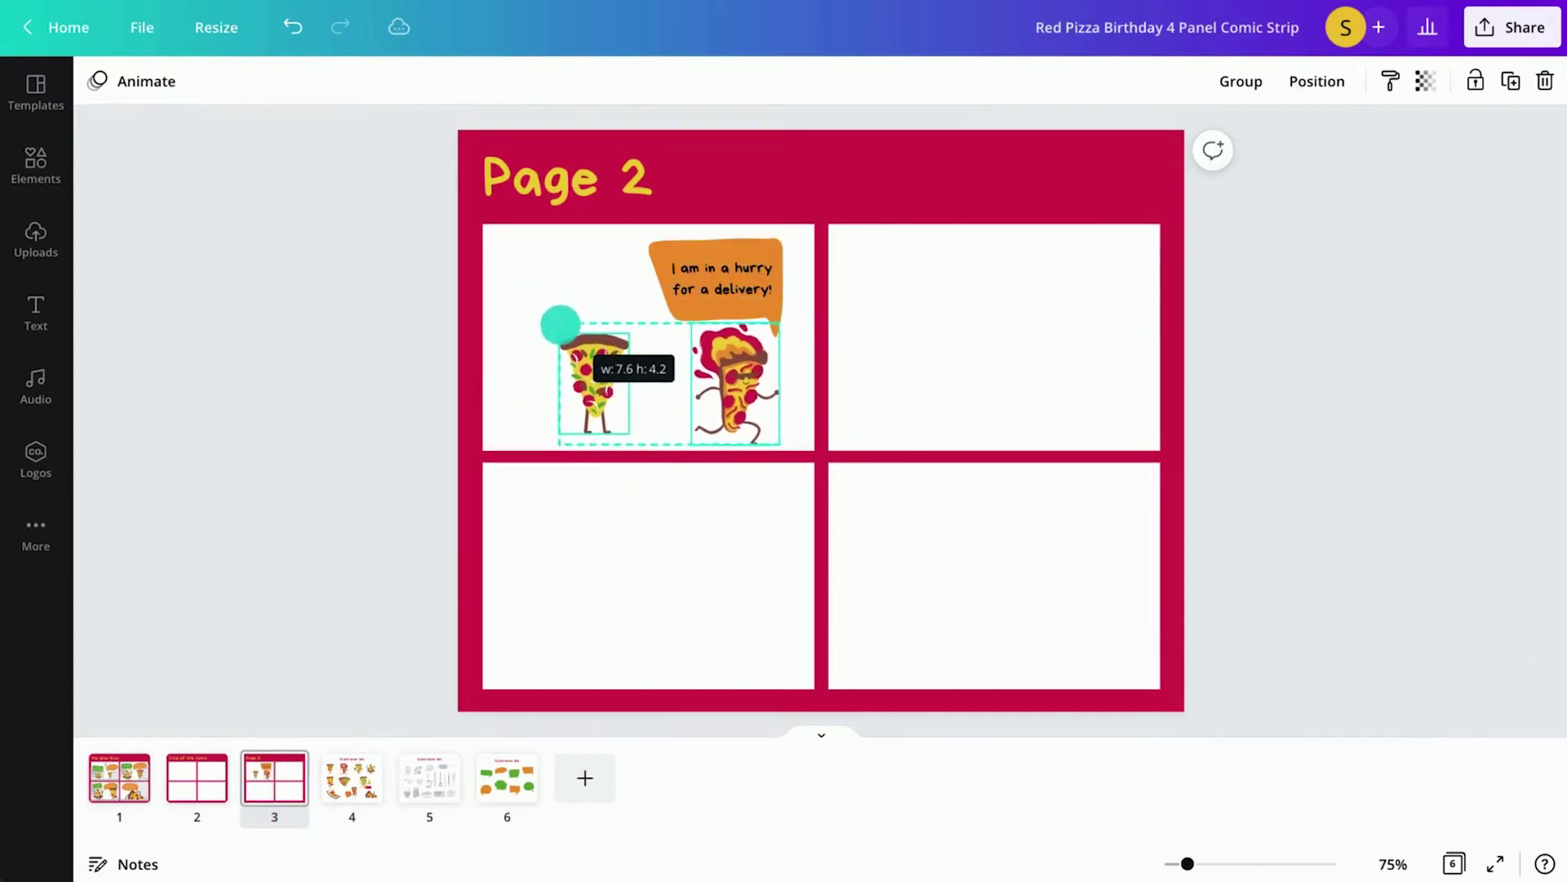
{"action": "left_click_drag", "start_coordinate": [589, 384], "coordinate": [555, 387]}
- Mirror the right pizza character horizontally so the two face each other
{"action": "left_click", "coordinate": [735, 383]}
{"action": "left_click", "coordinate": [443, 81]}
{"action": "left_click", "coordinate": [502, 134]}
{"action": "left_click", "coordinate": [724, 391]}
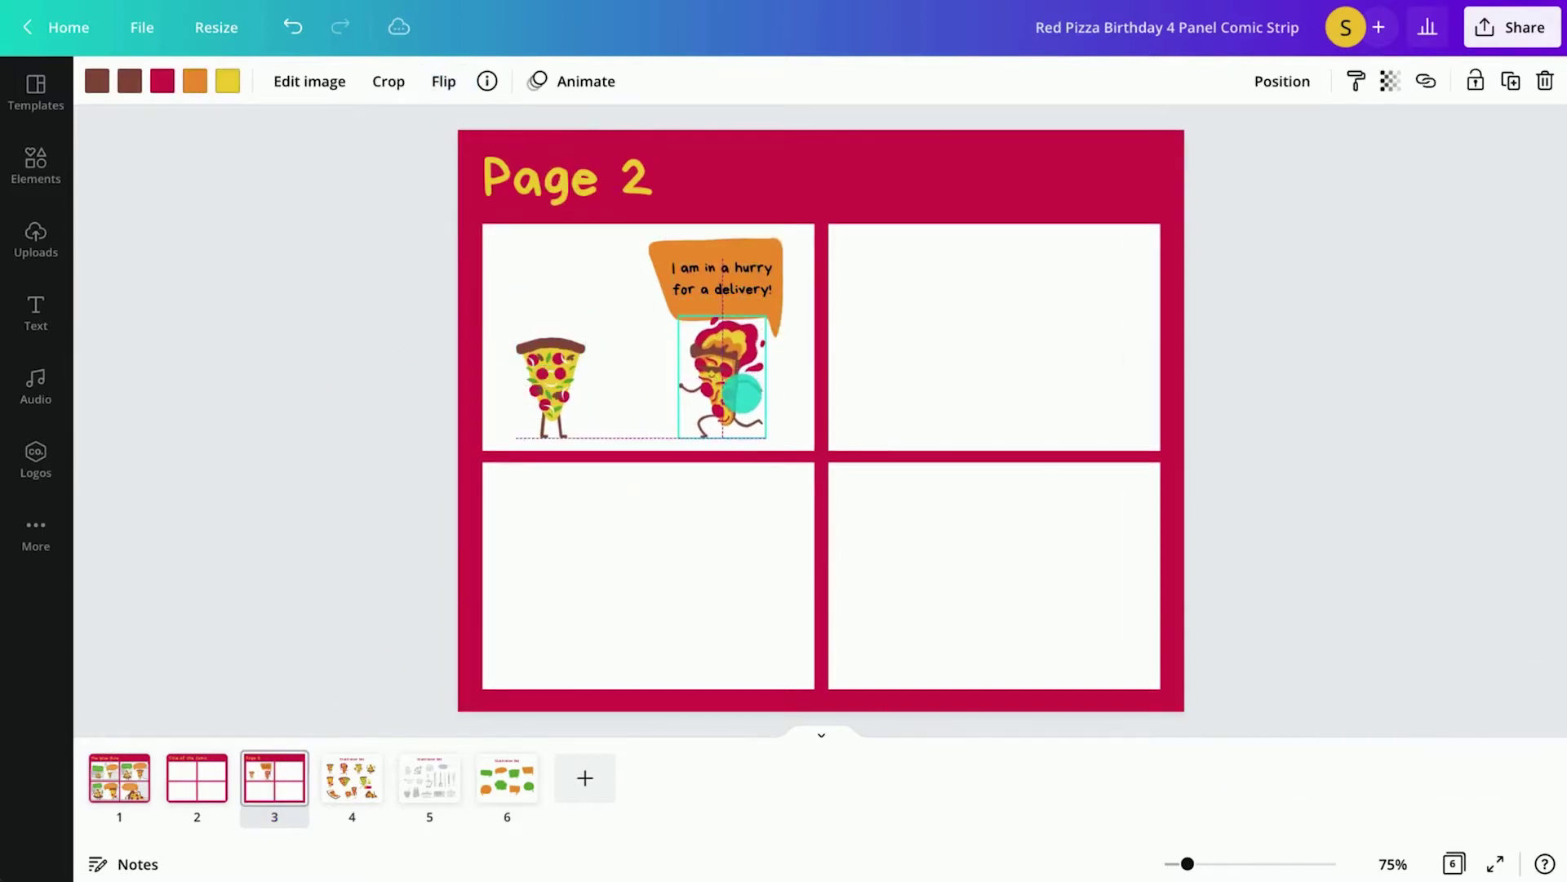
{"action": "left_click", "coordinate": [553, 373], "text": "shift"}
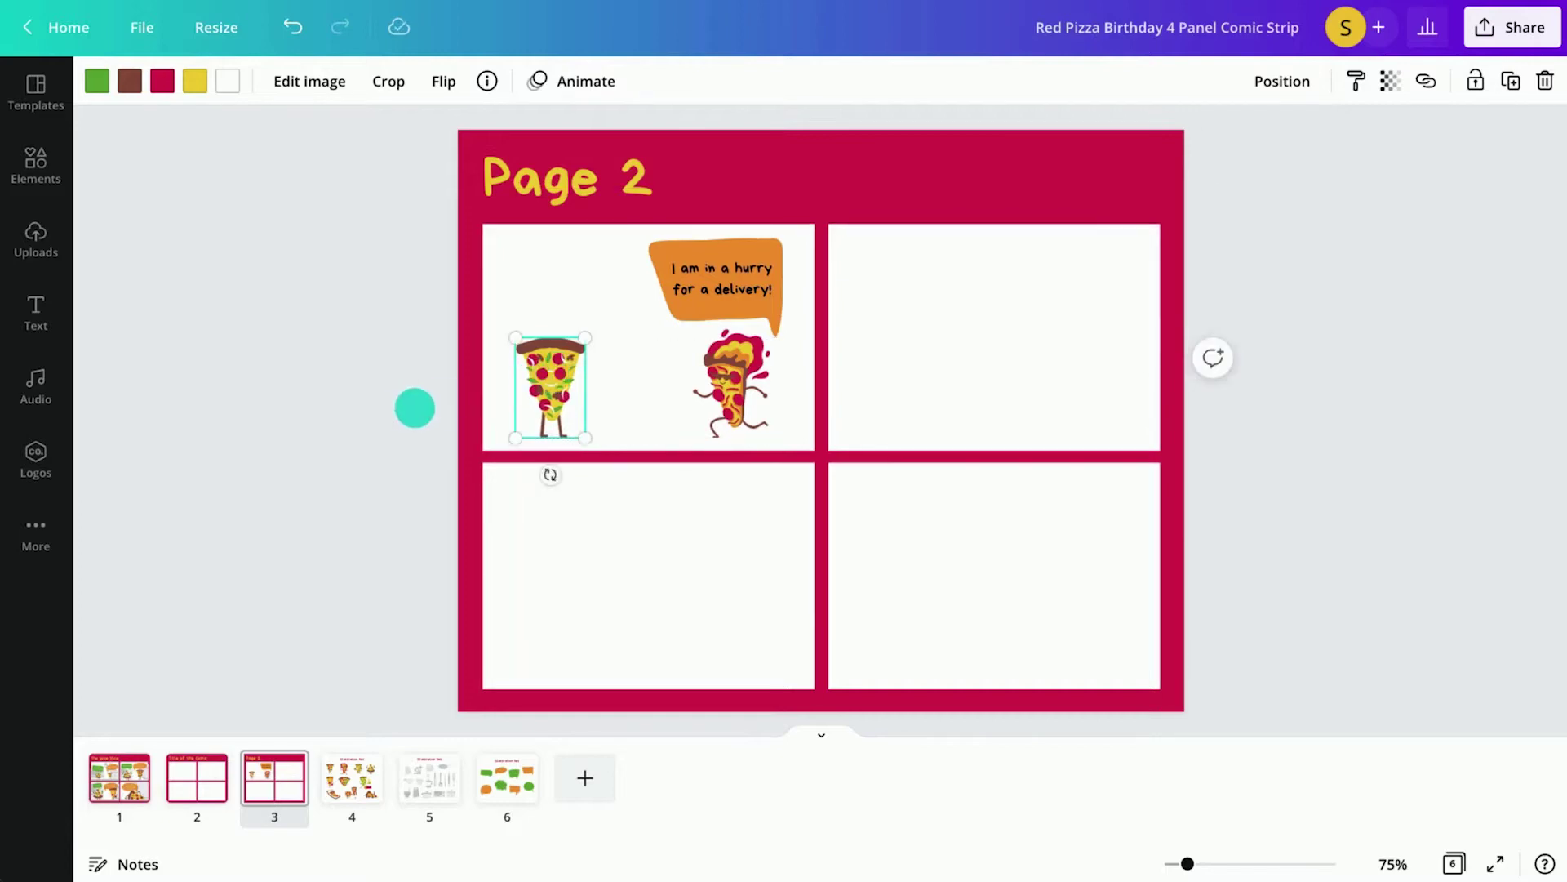
{"action": "left_click", "coordinate": [408, 408]}
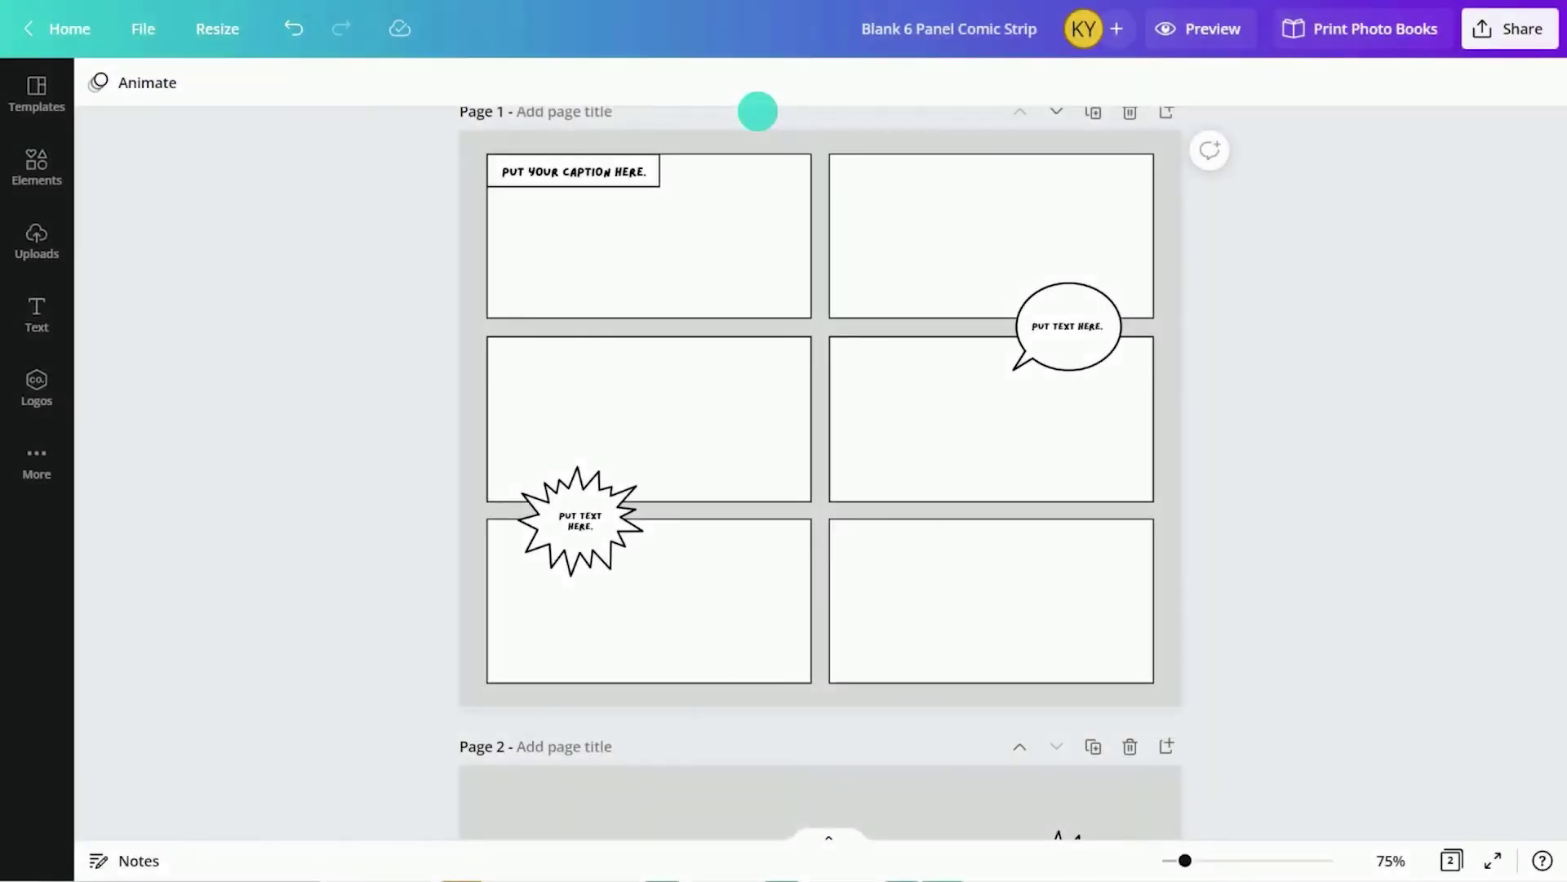
- Set the first panel's caption text to font size 16
{"action": "double_click", "coordinate": [609, 173]}
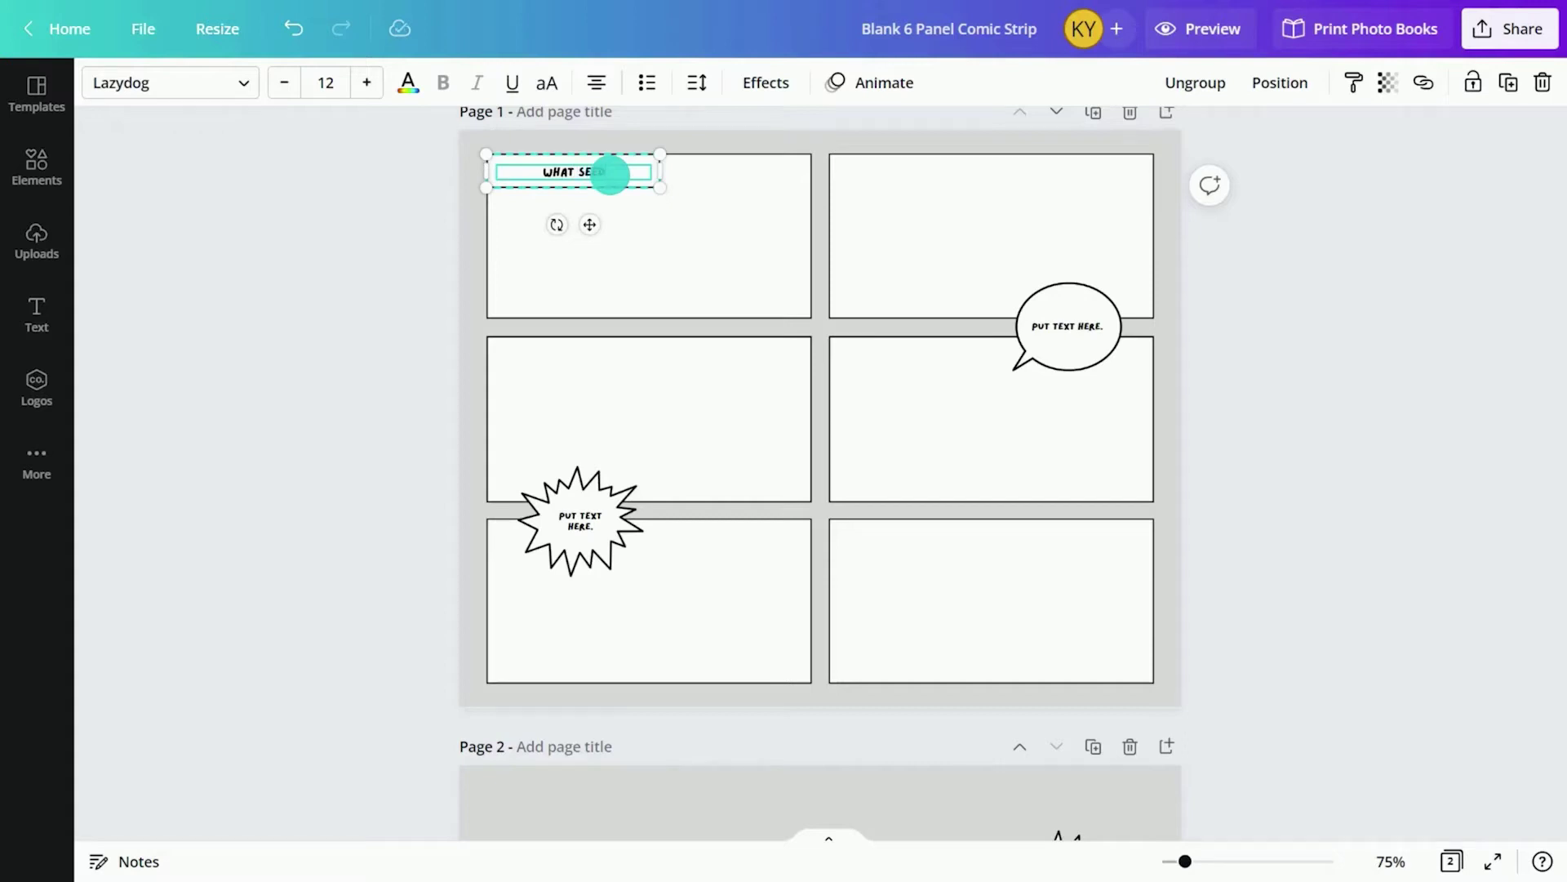
{"action": "left_click", "coordinate": [326, 83]}
{"action": "left_click", "coordinate": [333, 337]}
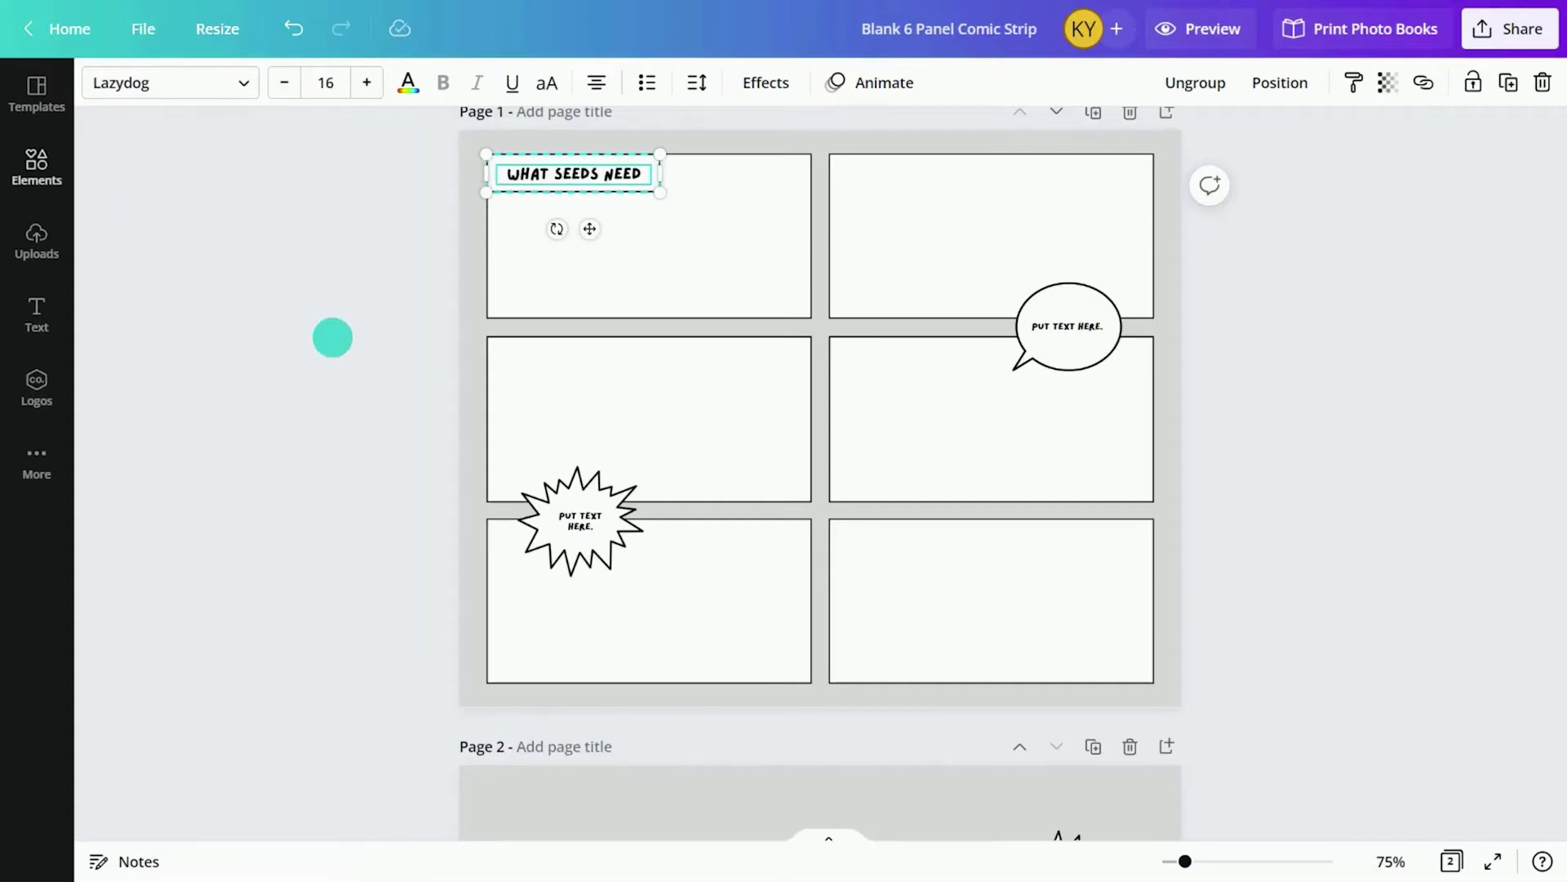
- Add a seed illustration and a soil pile in the lower-left panel
{"action": "left_click", "coordinate": [36, 167]}
{"action": "left_click", "coordinate": [150, 94]}
{"action": "type", "text": "seed"}
{"action": "key", "text": "Return"}
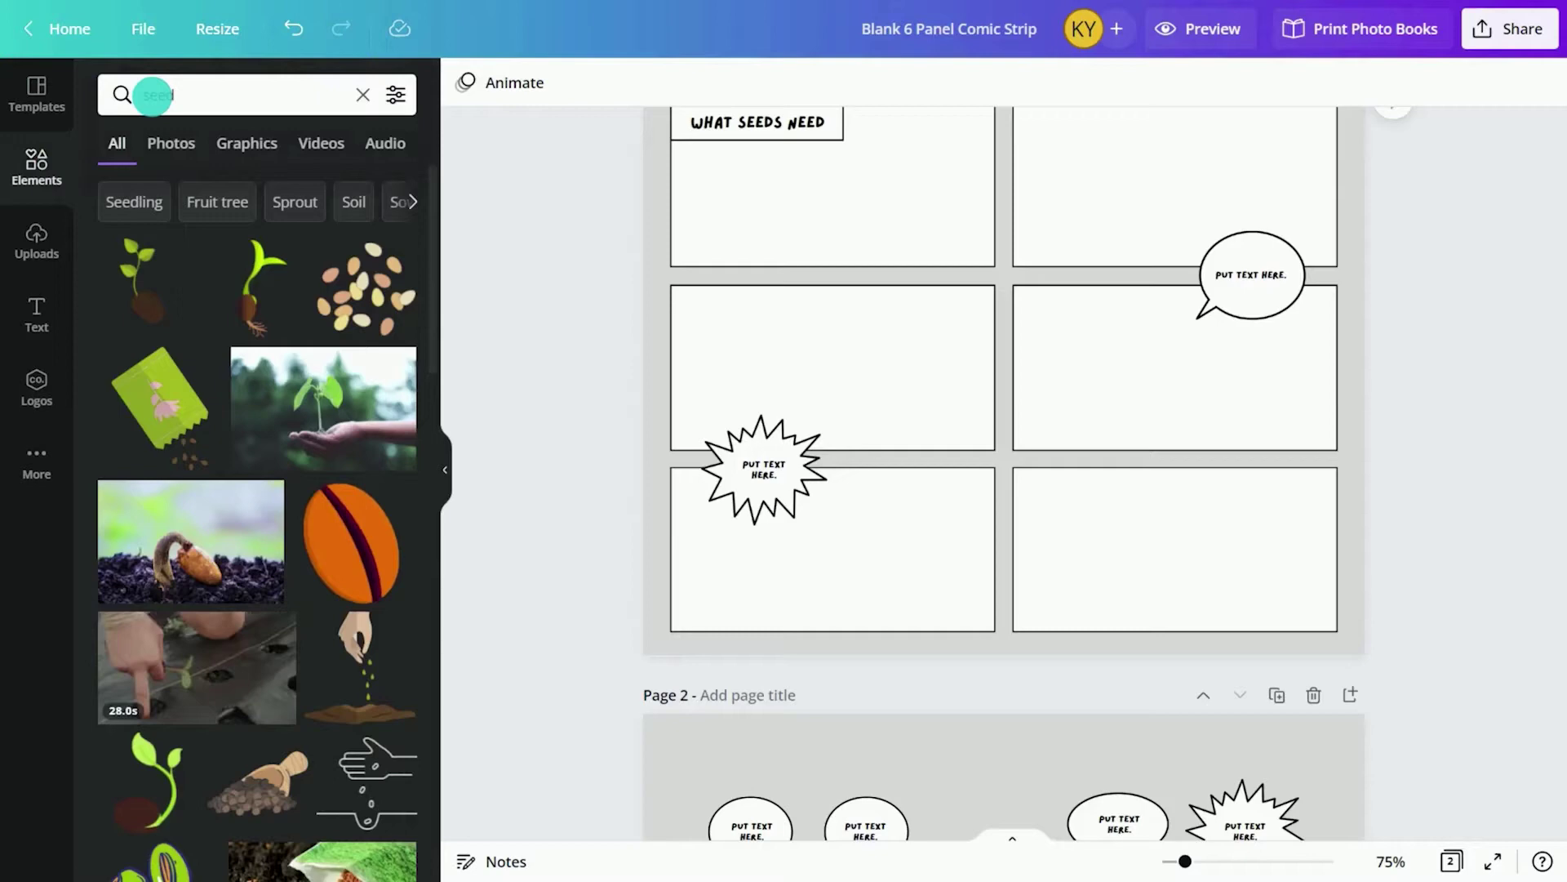
{"action": "scroll", "coordinate": [168, 175], "scroll_direction": "down", "scroll_amount": 10}
{"action": "left_click", "coordinate": [140, 332]}
{"action": "left_click", "coordinate": [353, 202]}
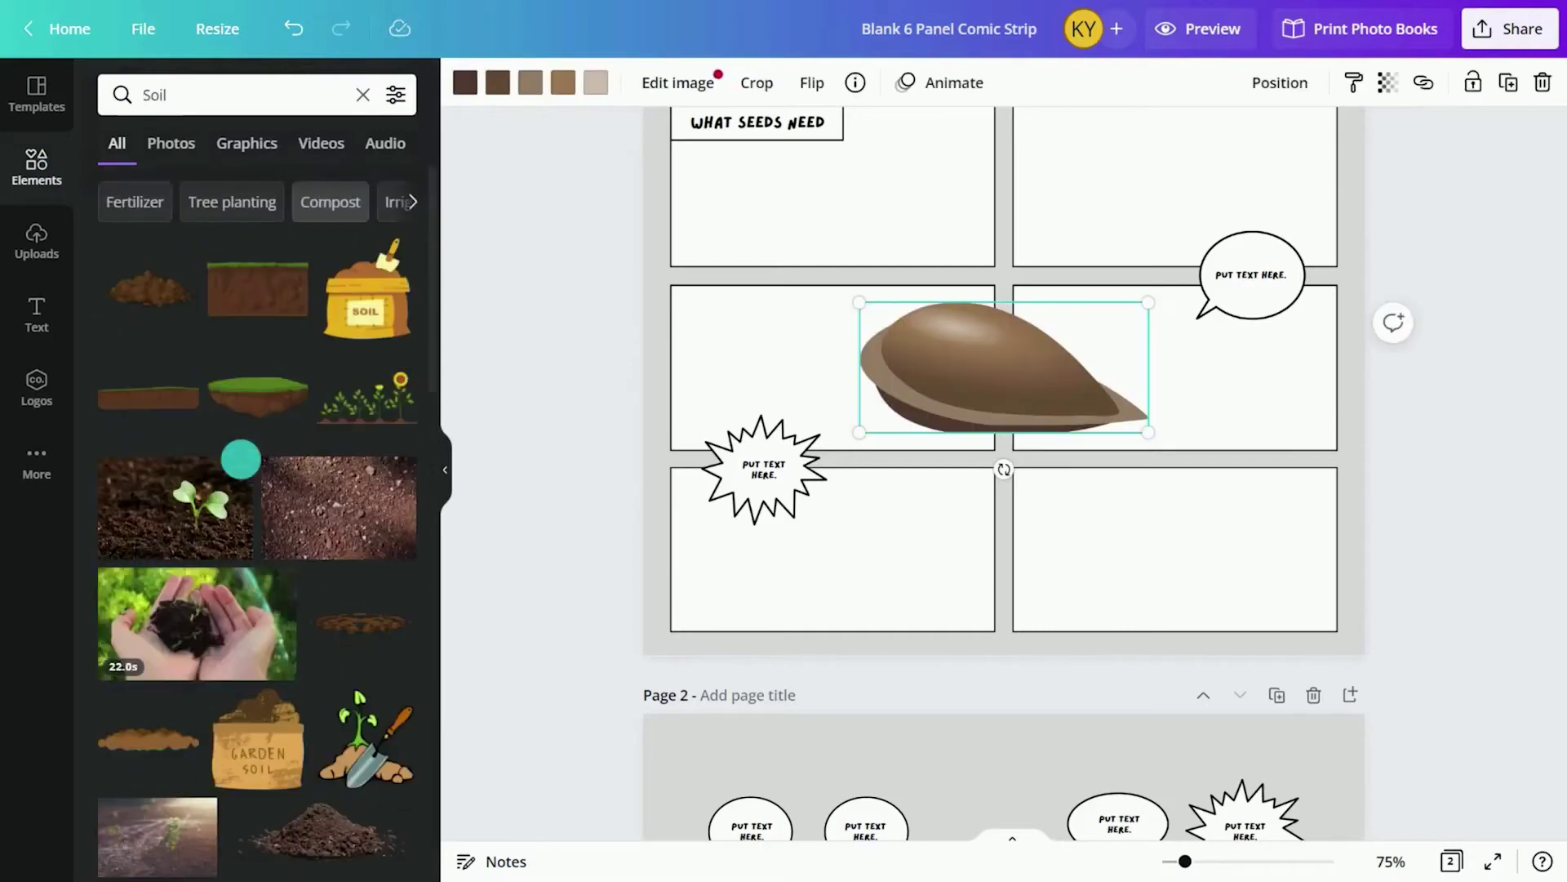
{"action": "left_click_drag", "start_coordinate": [163, 314], "coordinate": [809, 512]}
- Give the seed and soil pile cartoon eyes-and-mouth faces, moving the seed to the top-left panel
{"action": "left_click", "coordinate": [143, 91]}
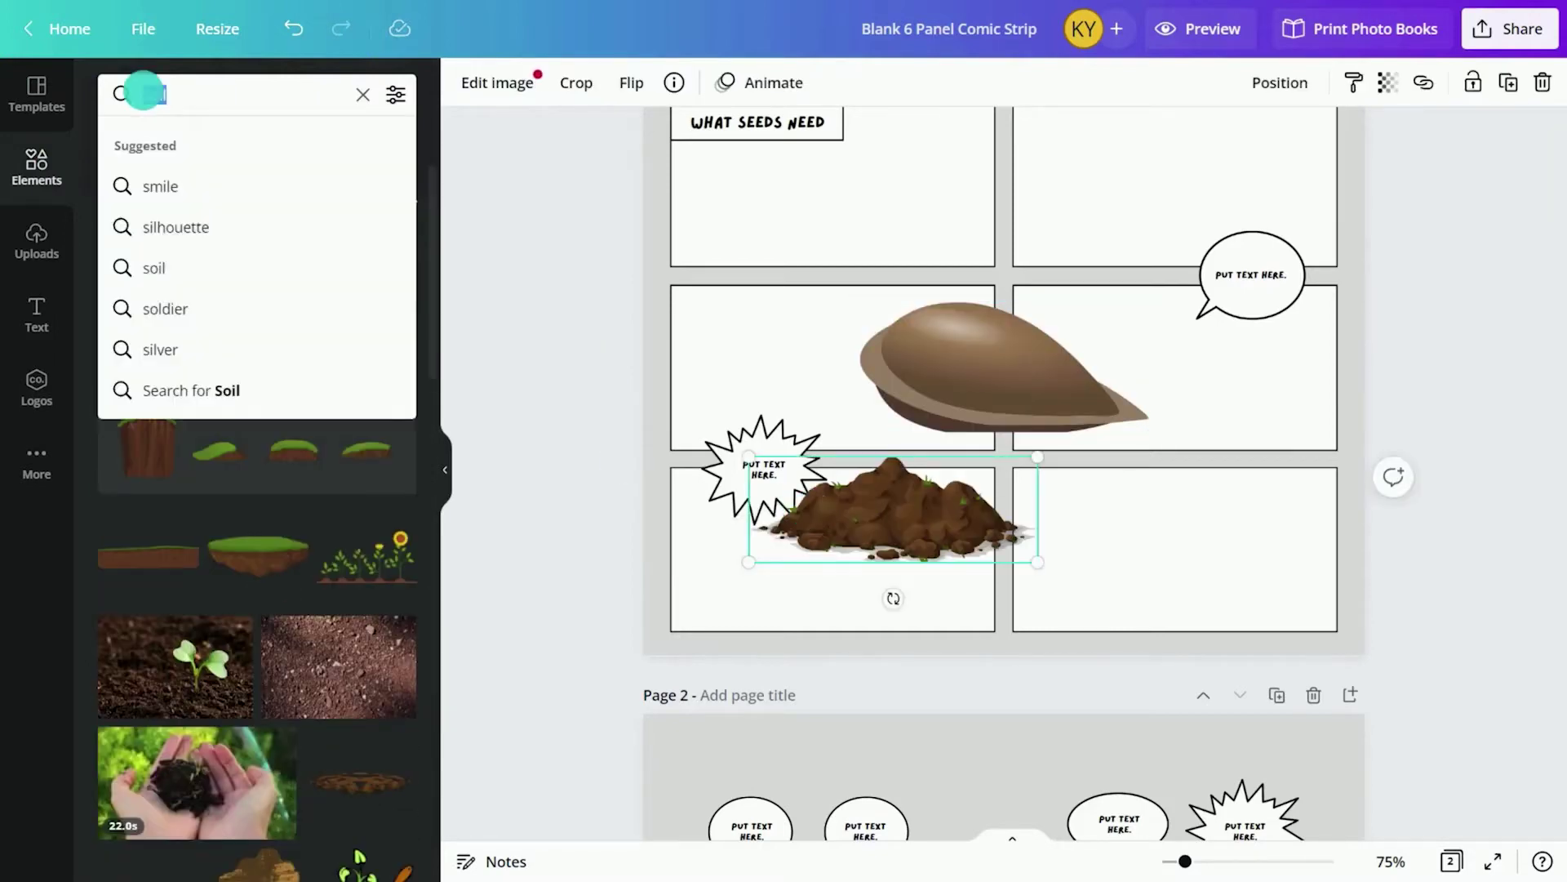
{"action": "type", "text": "eyes and mouth"}
{"action": "key", "text": "Return"}
{"action": "left_click", "coordinate": [260, 224]}
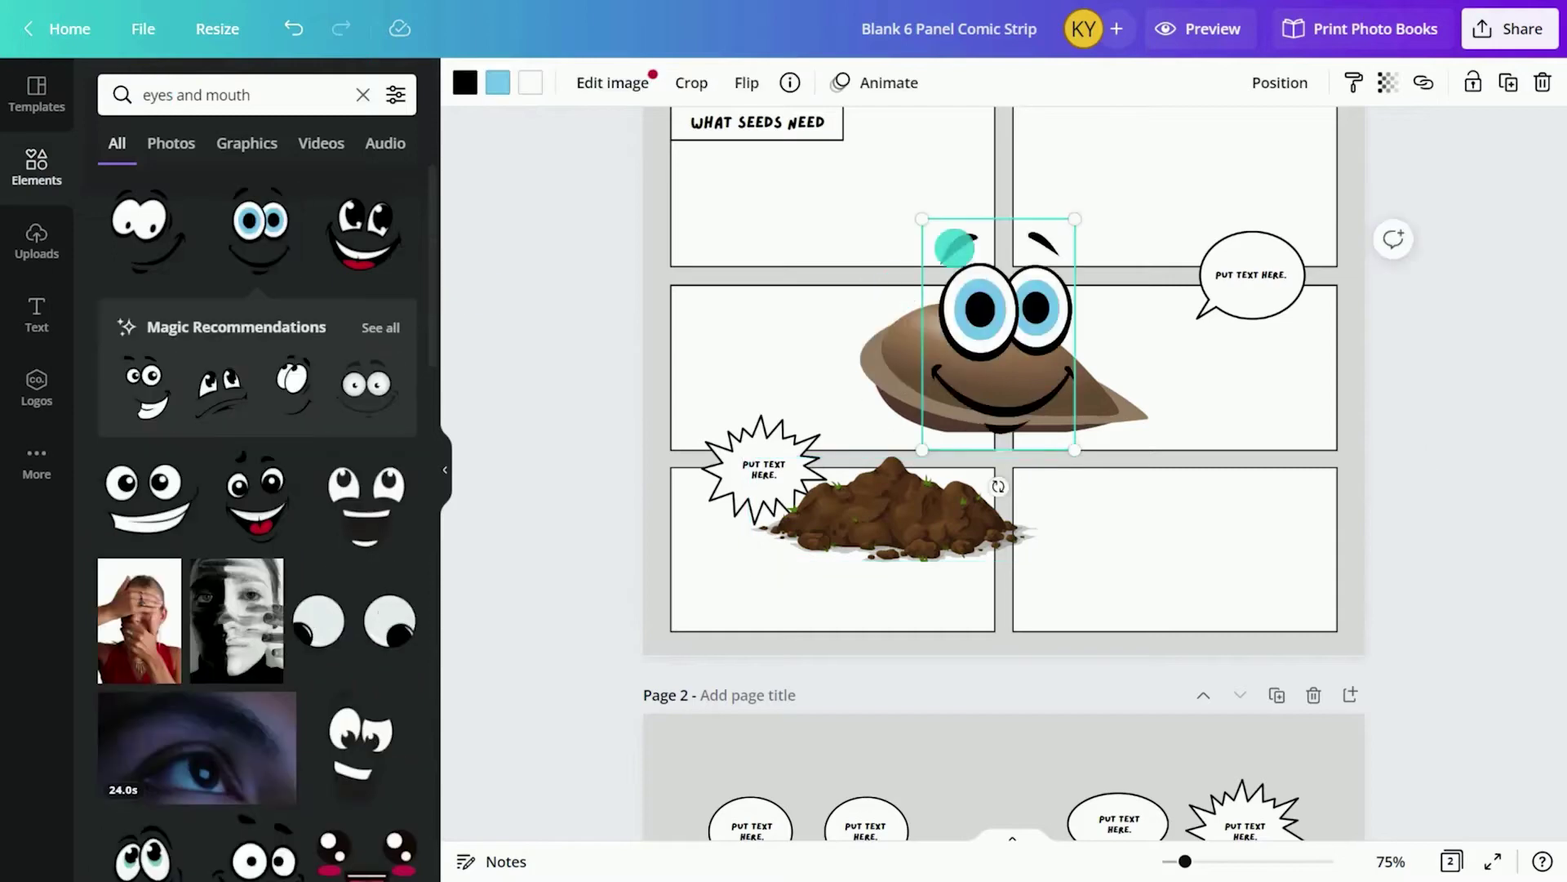
{"action": "left_click_drag", "start_coordinate": [952, 238], "coordinate": [1015, 360]}
{"action": "left_click_drag", "start_coordinate": [142, 225], "coordinate": [827, 398]}
{"action": "left_click_drag", "start_coordinate": [1087, 408], "coordinate": [895, 242]}
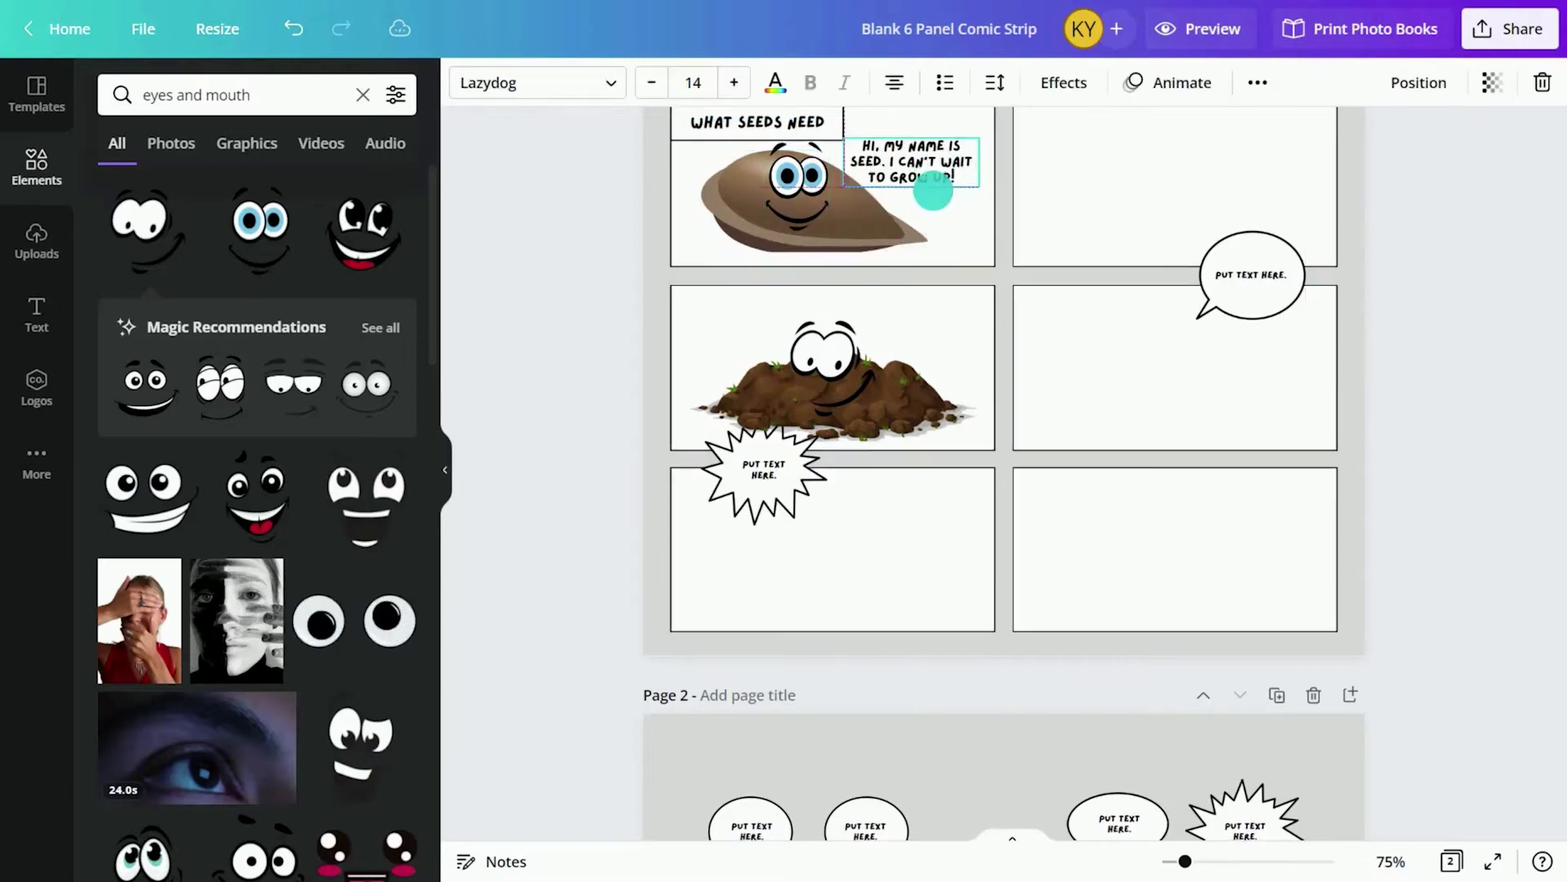
- Copy the seed character into the top-right panel and copy the thought bubble
{"action": "left_click", "coordinate": [830, 217]}
{"action": "left_click_drag", "start_coordinate": [830, 217], "coordinate": [1274, 204]}
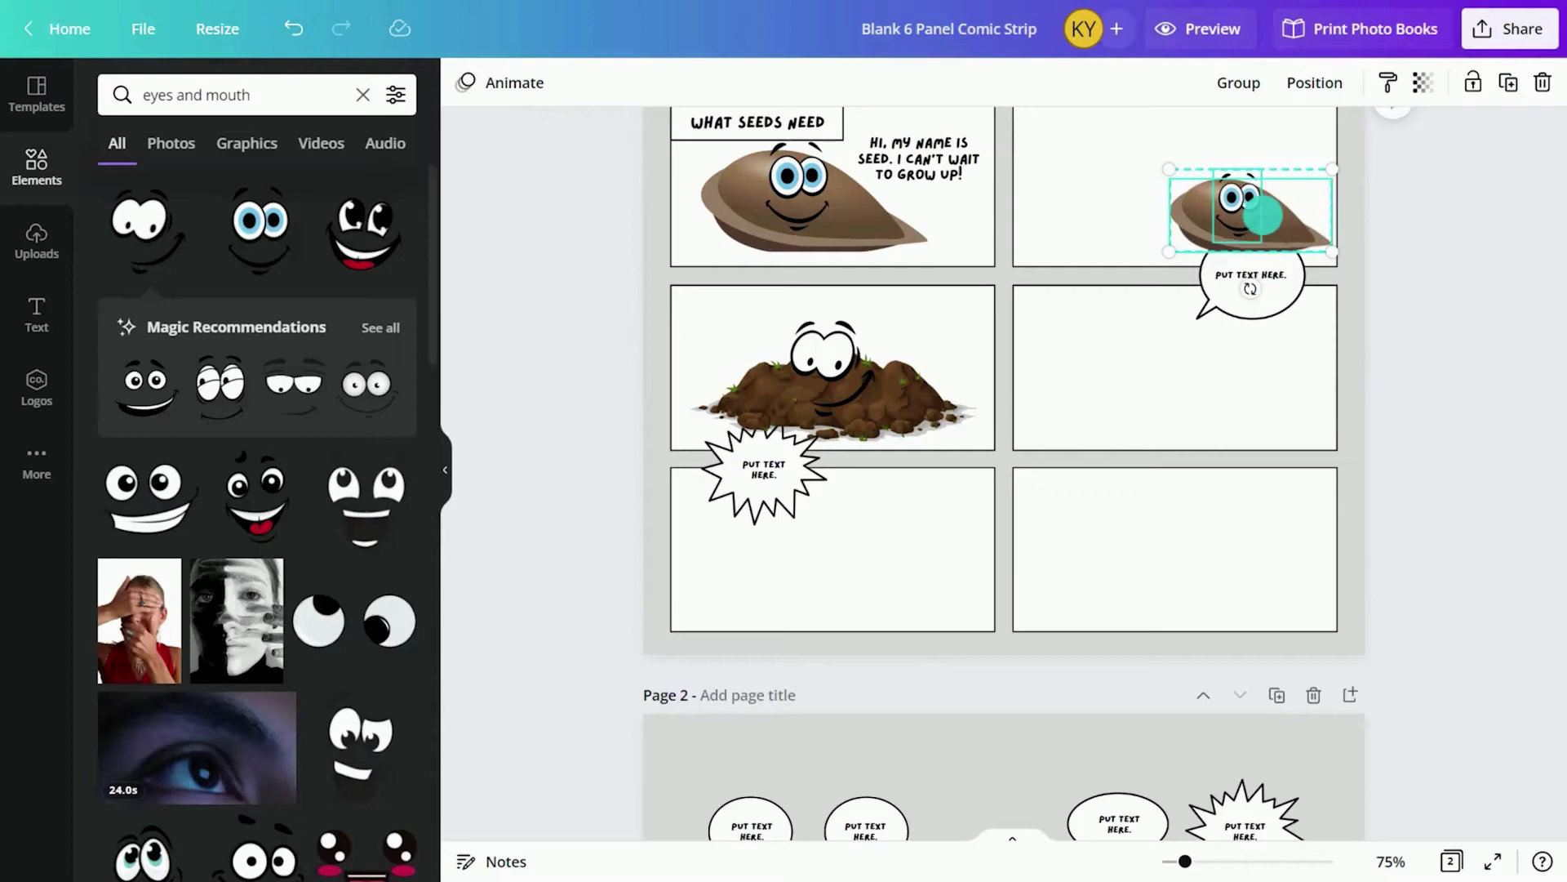
{"action": "scroll", "coordinate": [1249, 294], "scroll_direction": "down", "scroll_amount": 5}
{"action": "scroll", "coordinate": [1145, 419], "scroll_direction": "down", "scroll_amount": 1}
{"action": "left_click", "coordinate": [725, 689]}
{"action": "key", "text": "ctrl+c"}
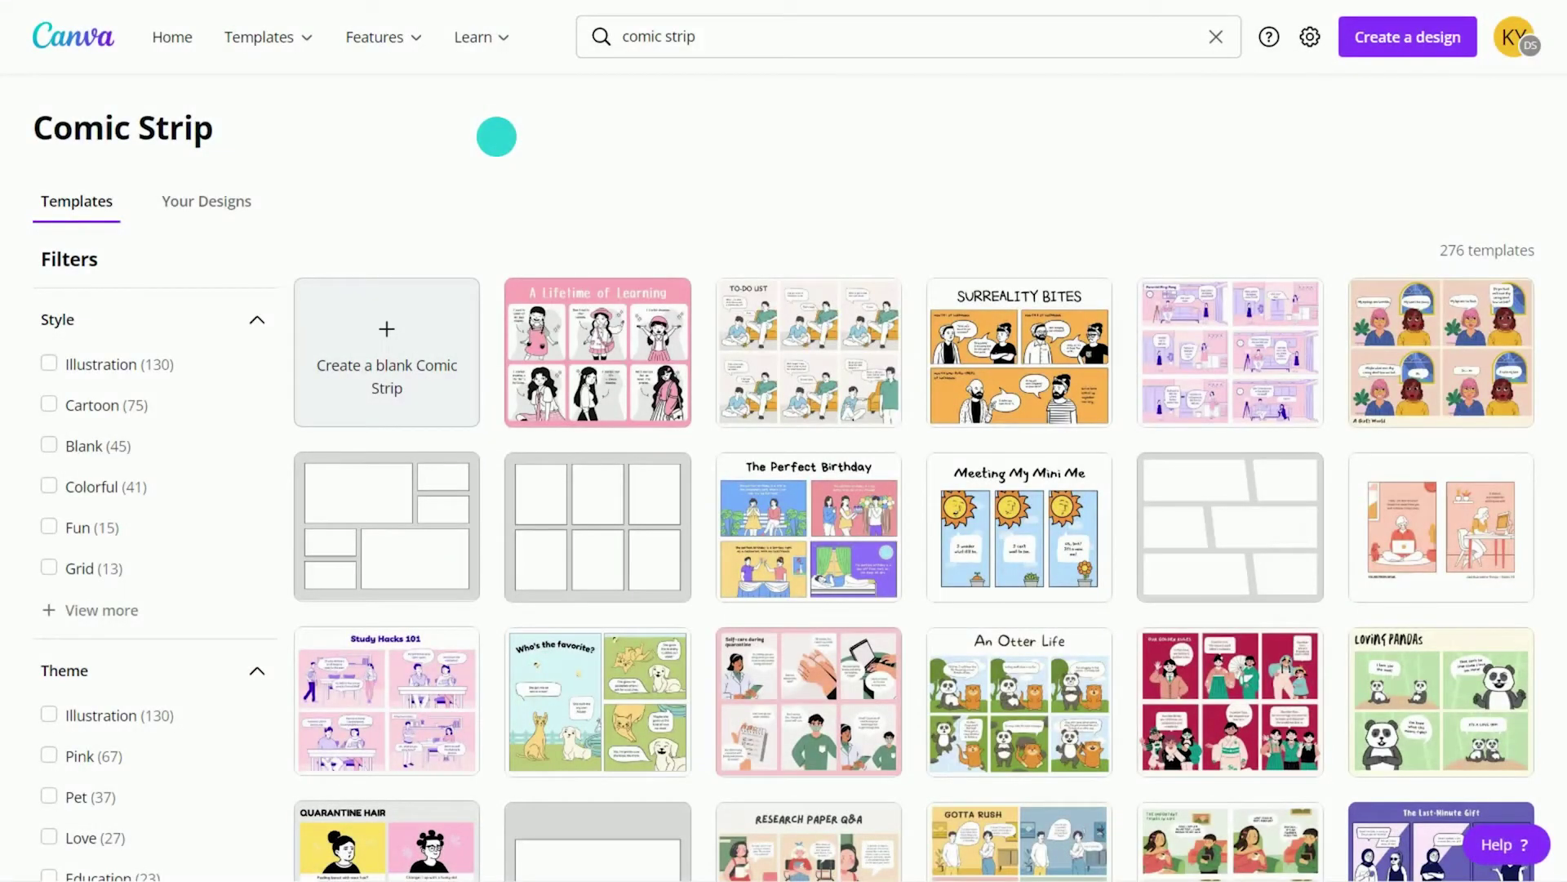
- Start a blank three-panel comic with a Helping children graphic top-left and a 'Kindness' title
{"action": "left_click", "coordinate": [391, 326]}
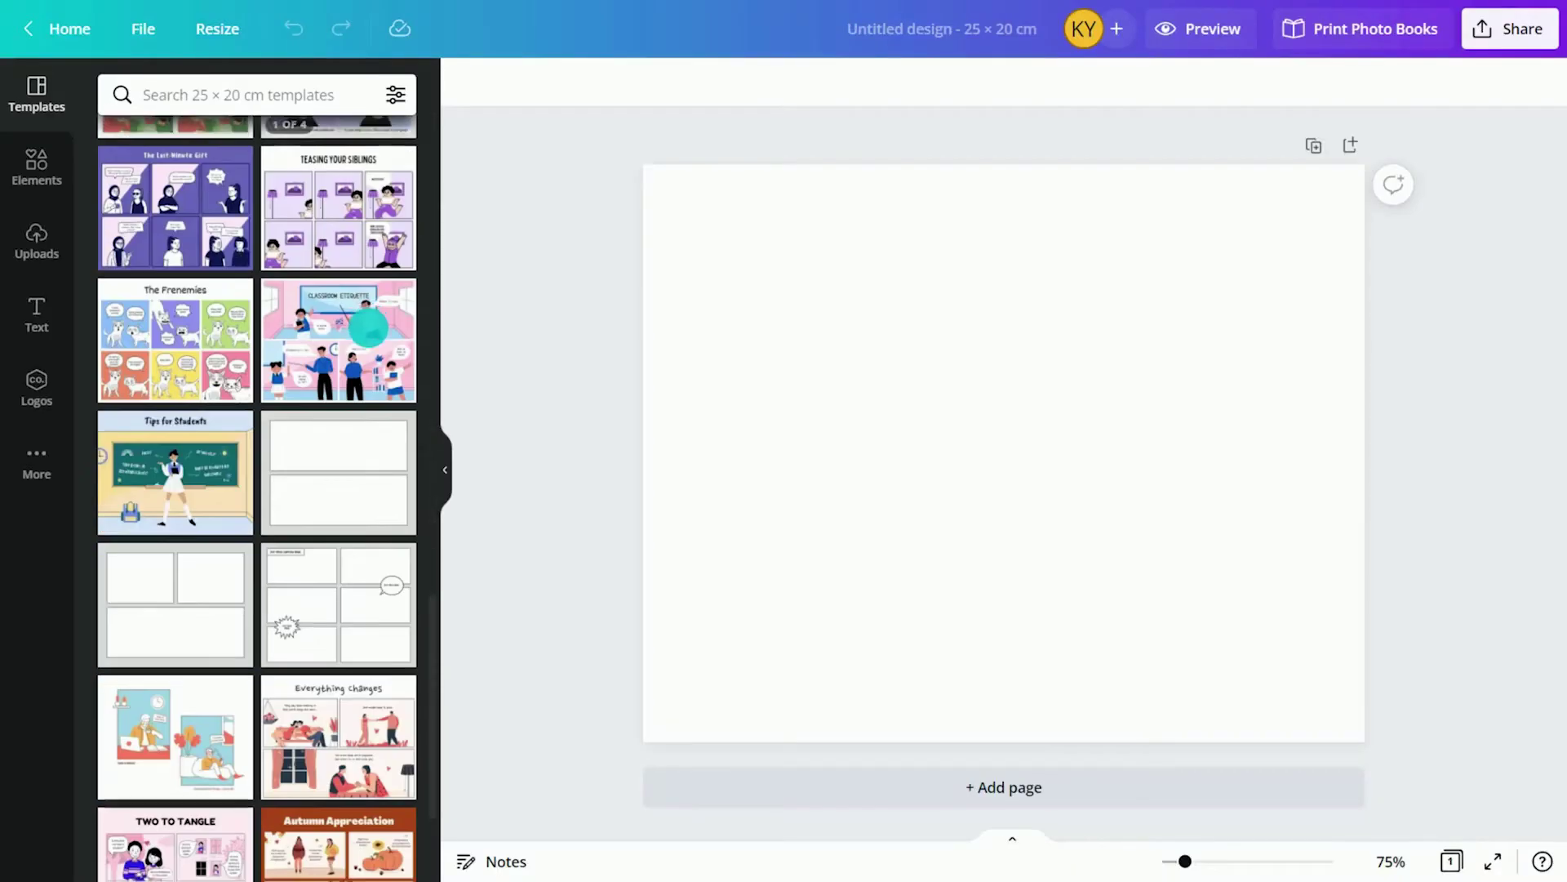
{"action": "left_click", "coordinate": [186, 590]}
{"action": "left_click", "coordinate": [45, 175]}
{"action": "left_click", "coordinate": [204, 94]}
{"action": "type", "text": "sharing"}
{"action": "key", "text": "Return"}
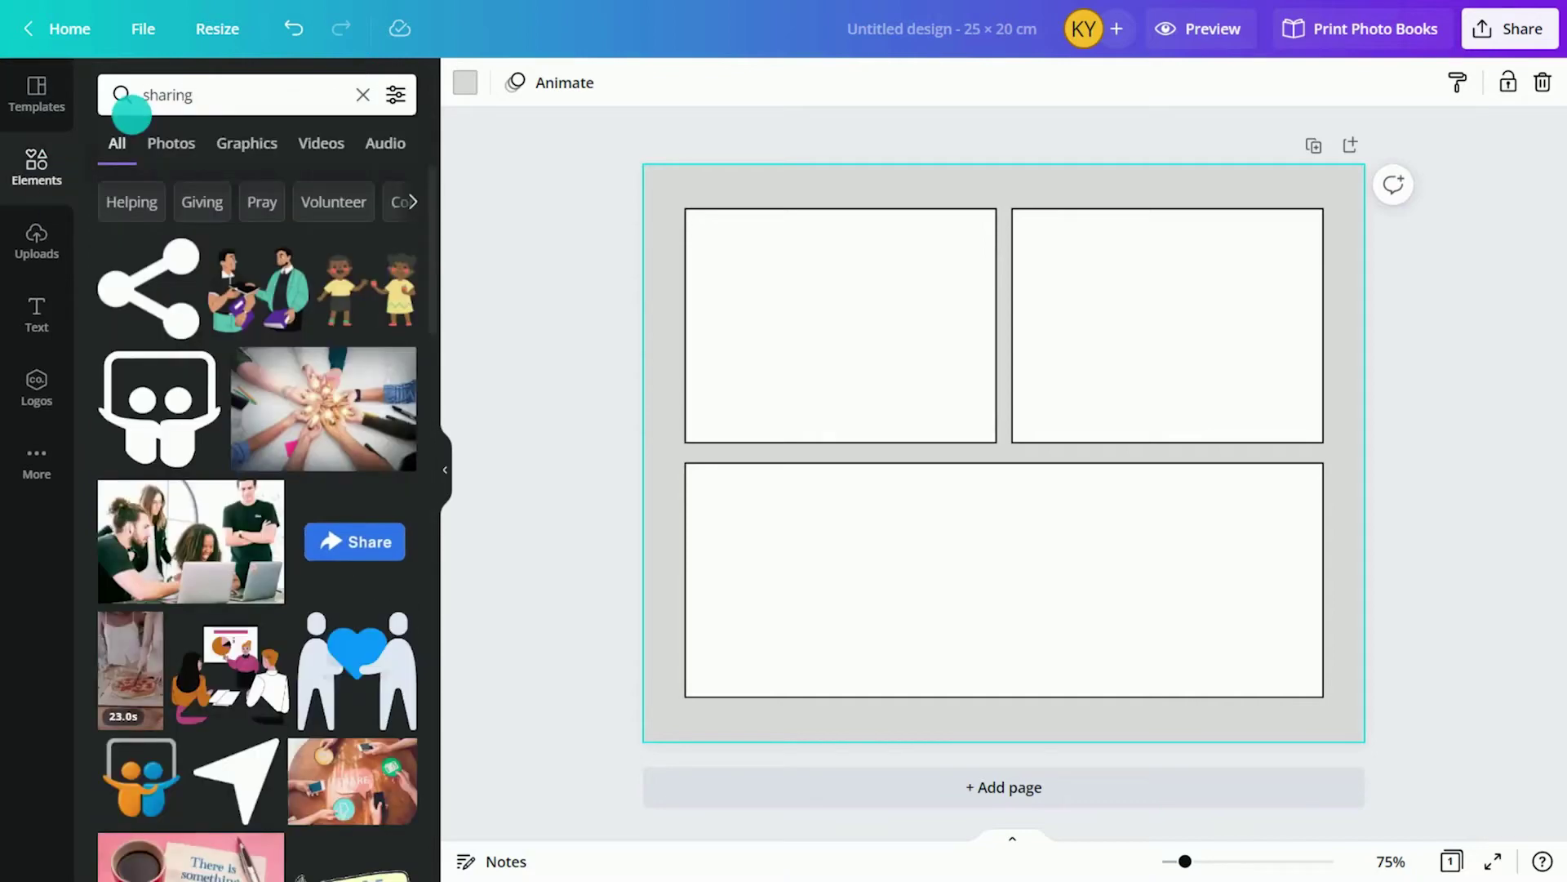
{"action": "left_click", "coordinate": [246, 143]}
{"action": "left_click", "coordinate": [130, 201]}
{"action": "left_click", "coordinate": [257, 290]}
{"action": "left_click_drag", "start_coordinate": [1067, 514], "coordinate": [987, 431]}
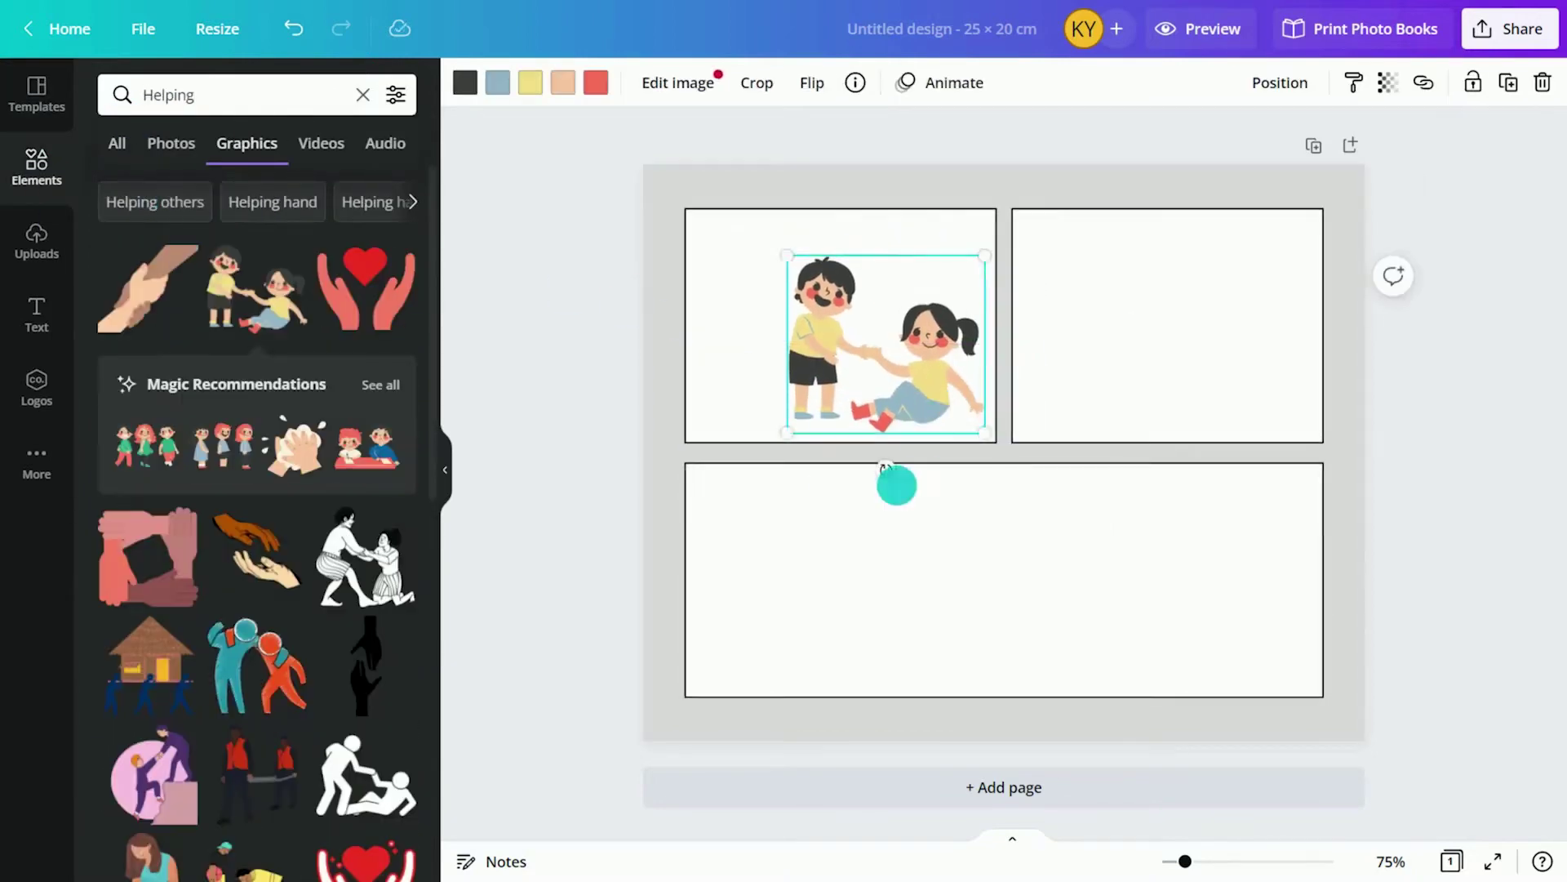
{"action": "type", "text": "tKindness Matters"}
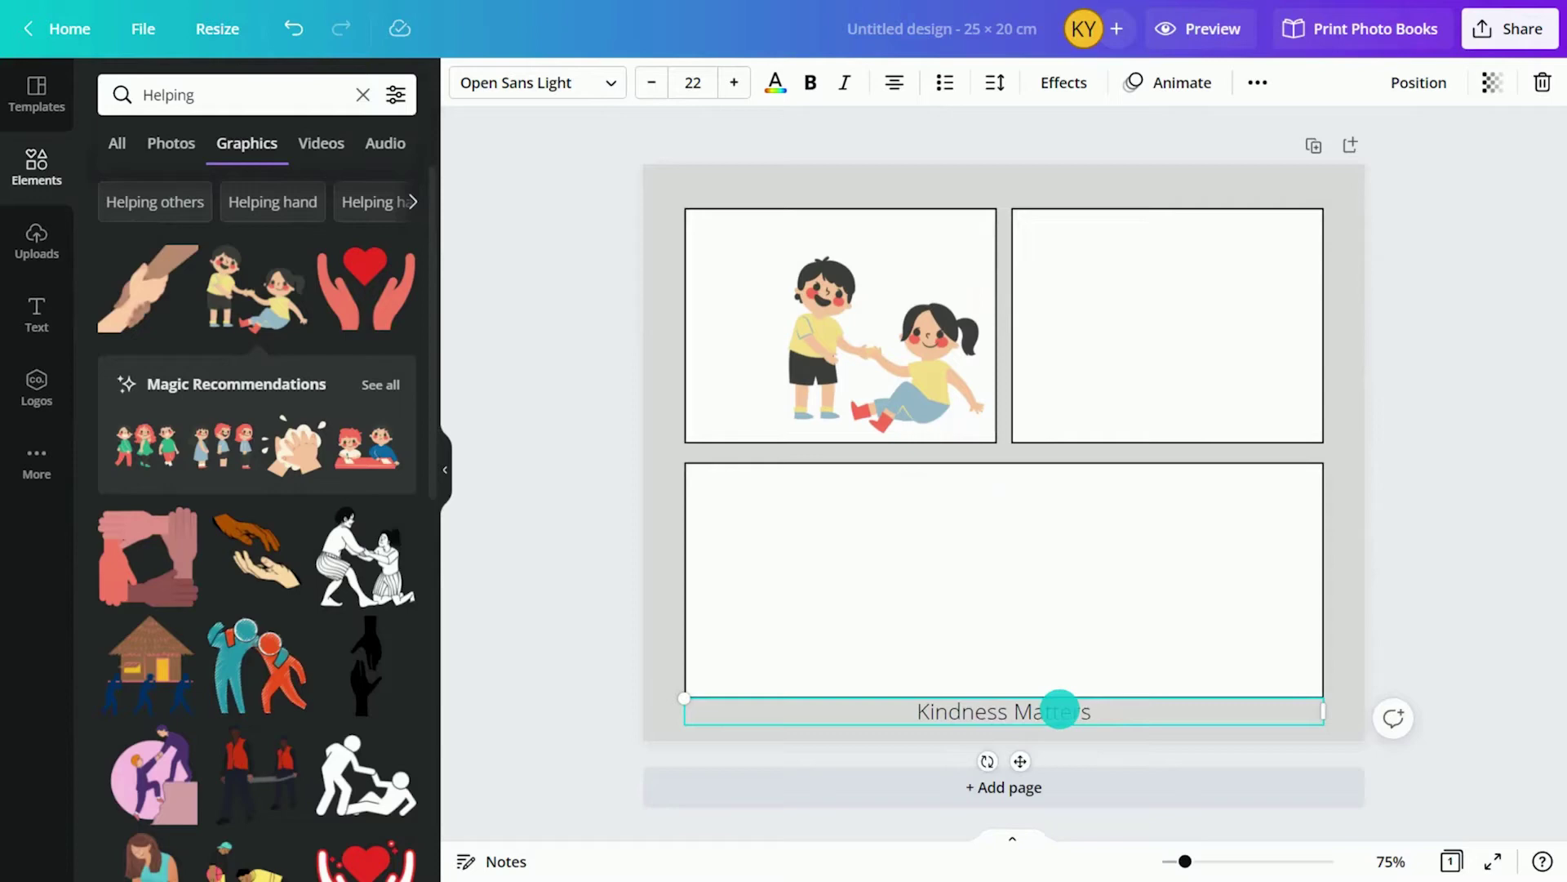
- Add a kids-at-desk graphic top-right and a ball boy and waving boy in the bottom panel
{"action": "left_click", "coordinate": [381, 384]}
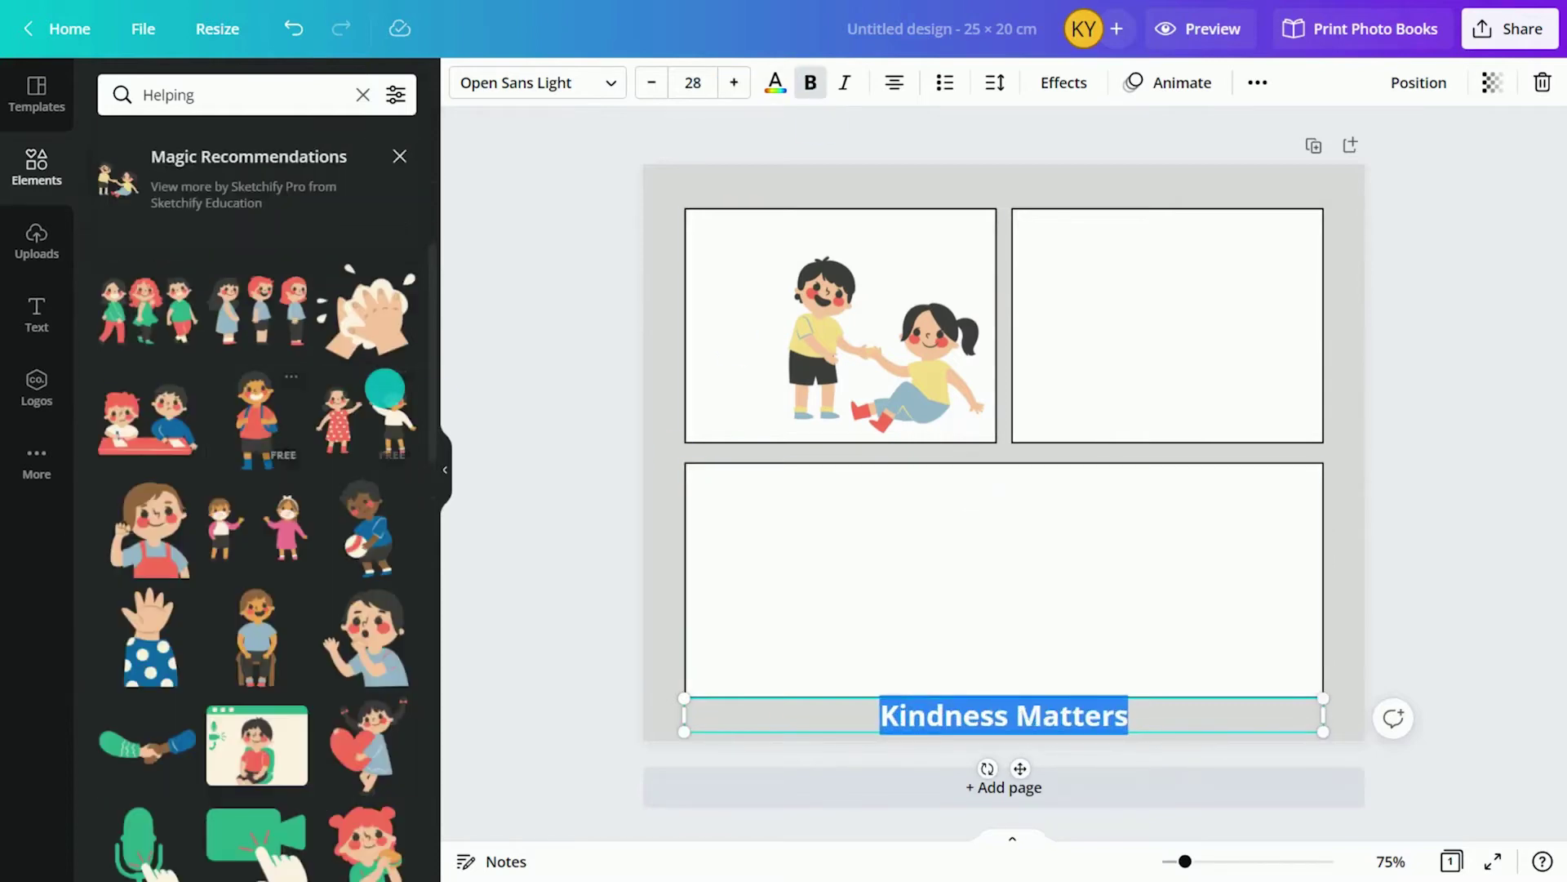
{"action": "left_click_drag", "start_coordinate": [147, 418], "coordinate": [1148, 325]}
{"action": "left_click_drag", "start_coordinate": [365, 685], "coordinate": [1006, 446]}
{"action": "left_click_drag", "start_coordinate": [367, 526], "coordinate": [1200, 588]}
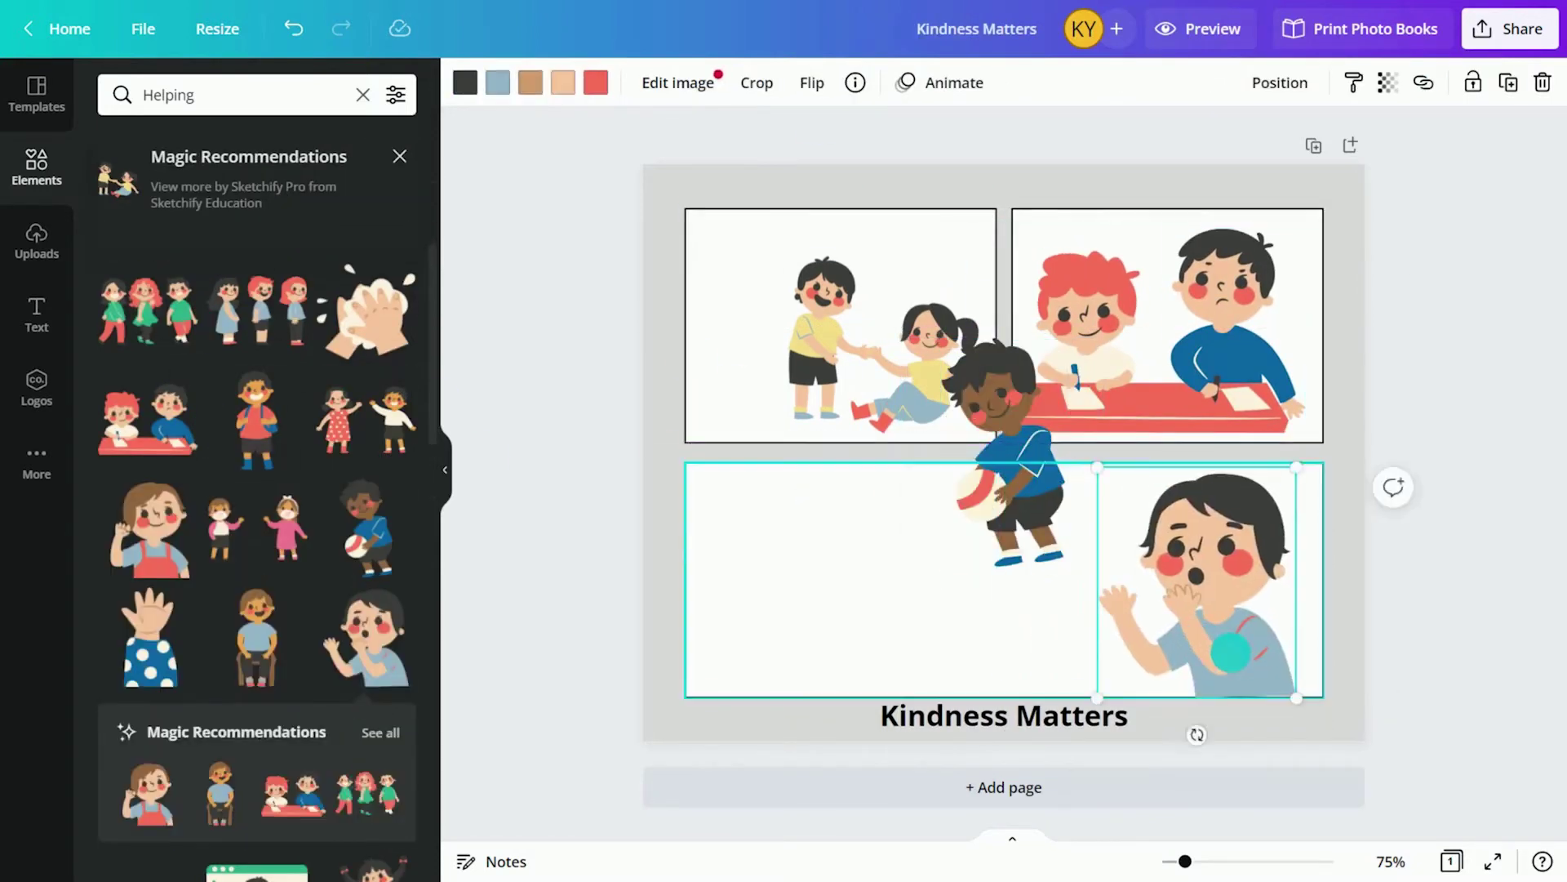
{"action": "left_click_drag", "start_coordinate": [1005, 445], "coordinate": [871, 568]}
{"action": "left_click", "coordinate": [812, 83]}
{"action": "left_click_drag", "start_coordinate": [933, 453], "coordinate": [861, 525]}
- Place pink speech bubbles from a 'speech bubbles' search into the panels
{"action": "left_click", "coordinate": [256, 95]}
{"action": "type", "text": "speech bubbles"}
{"action": "key", "text": "Return"}
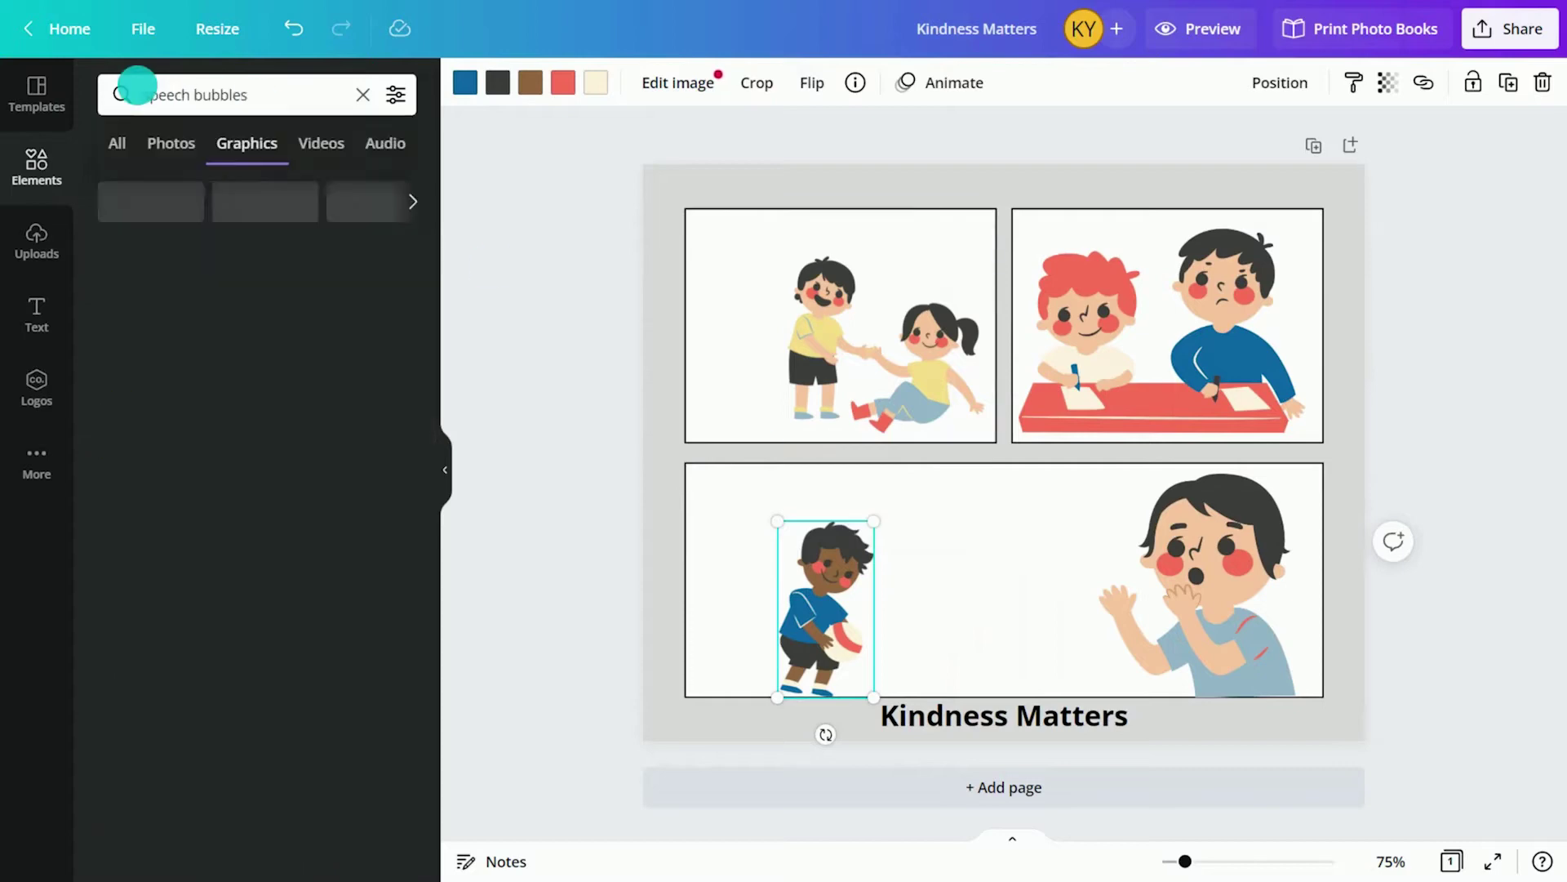
{"action": "left_click_drag", "start_coordinate": [257, 720], "coordinate": [1025, 518]}
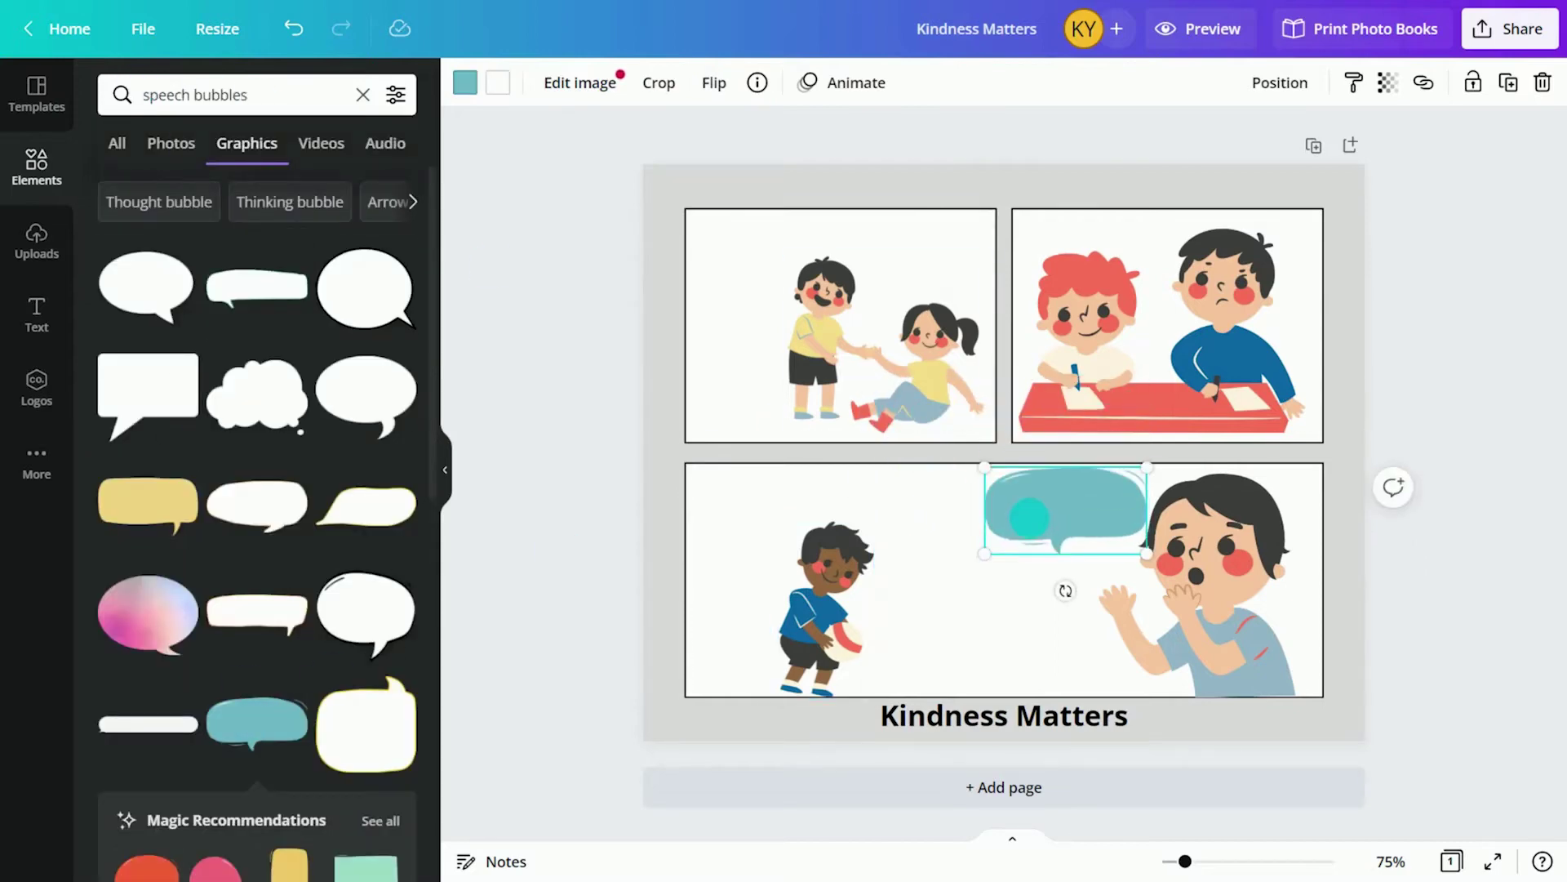
{"action": "scroll", "coordinate": [325, 569], "scroll_direction": "down", "scroll_amount": 3}
{"action": "left_click_drag", "start_coordinate": [217, 634], "coordinate": [731, 332]}
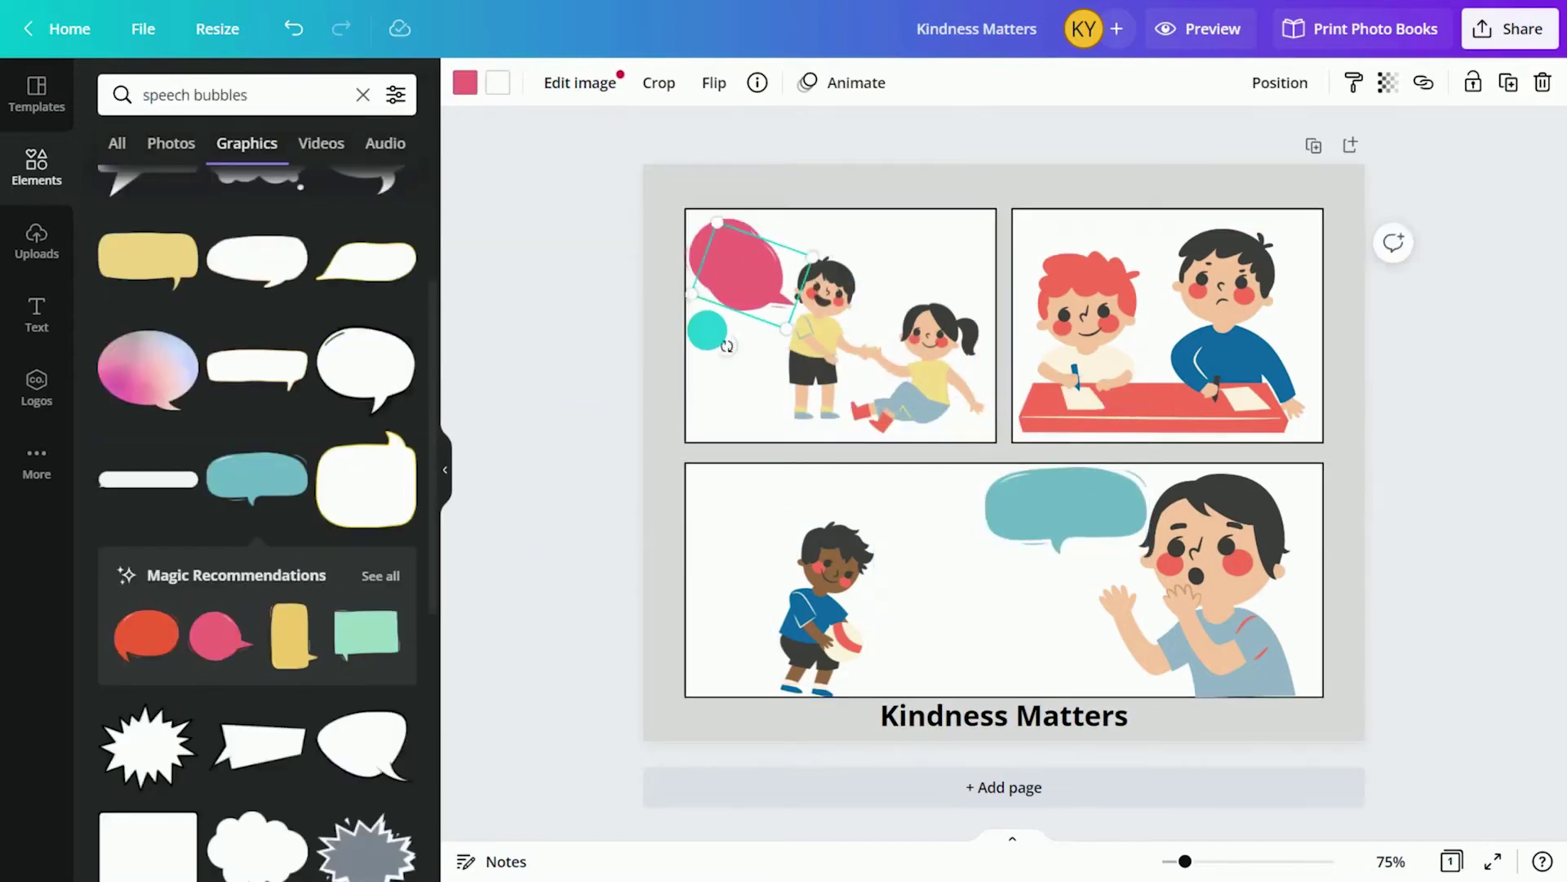
{"action": "left_click_drag", "start_coordinate": [731, 269], "coordinate": [928, 249]}
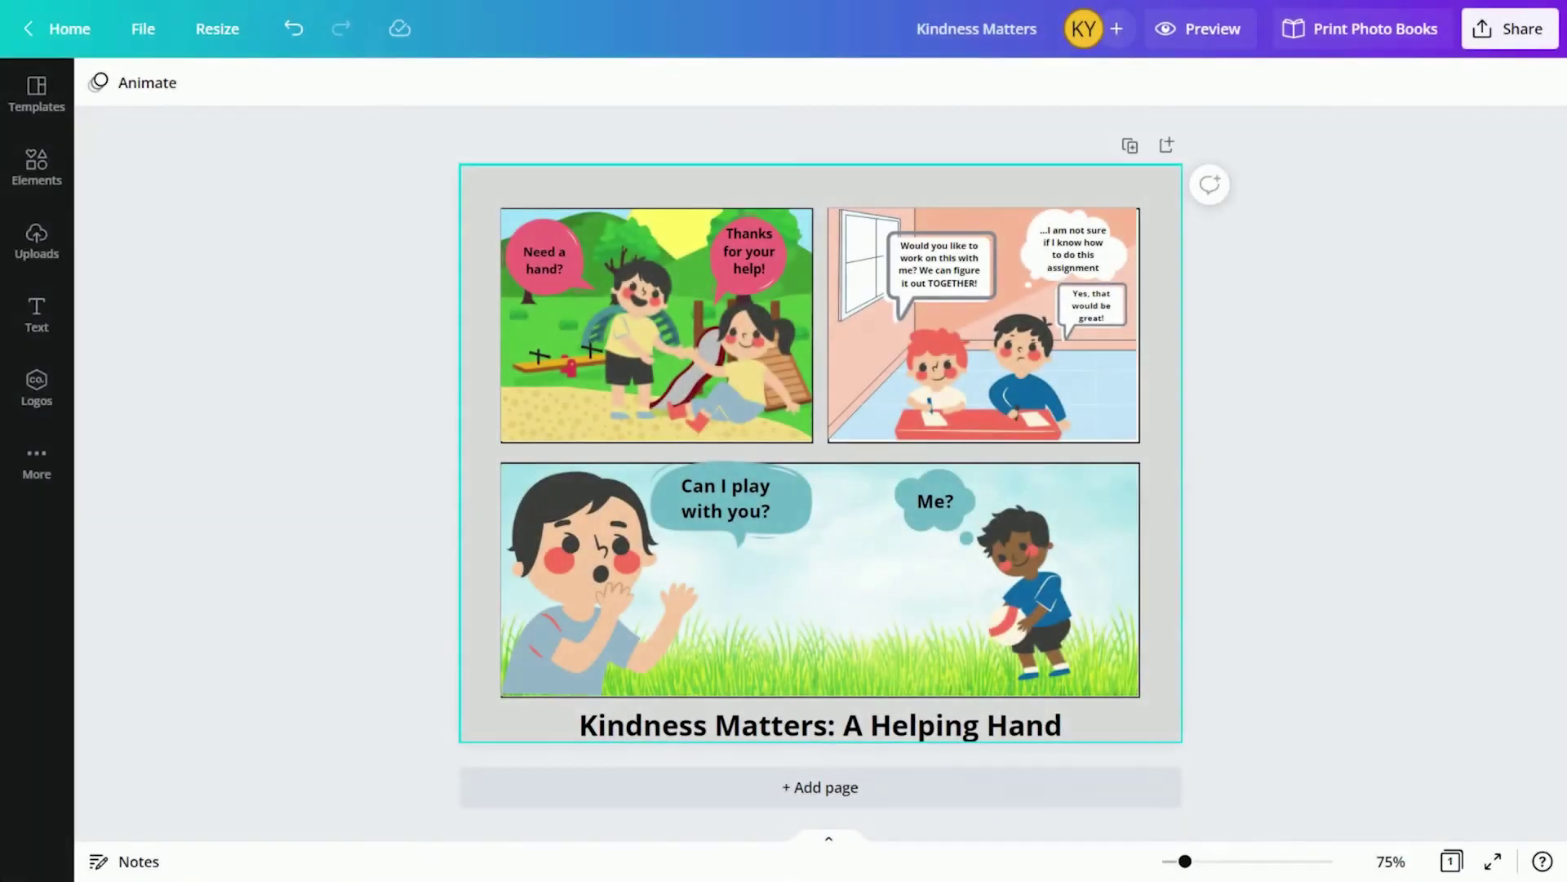
{"action": "left_click", "coordinate": [827, 232]}
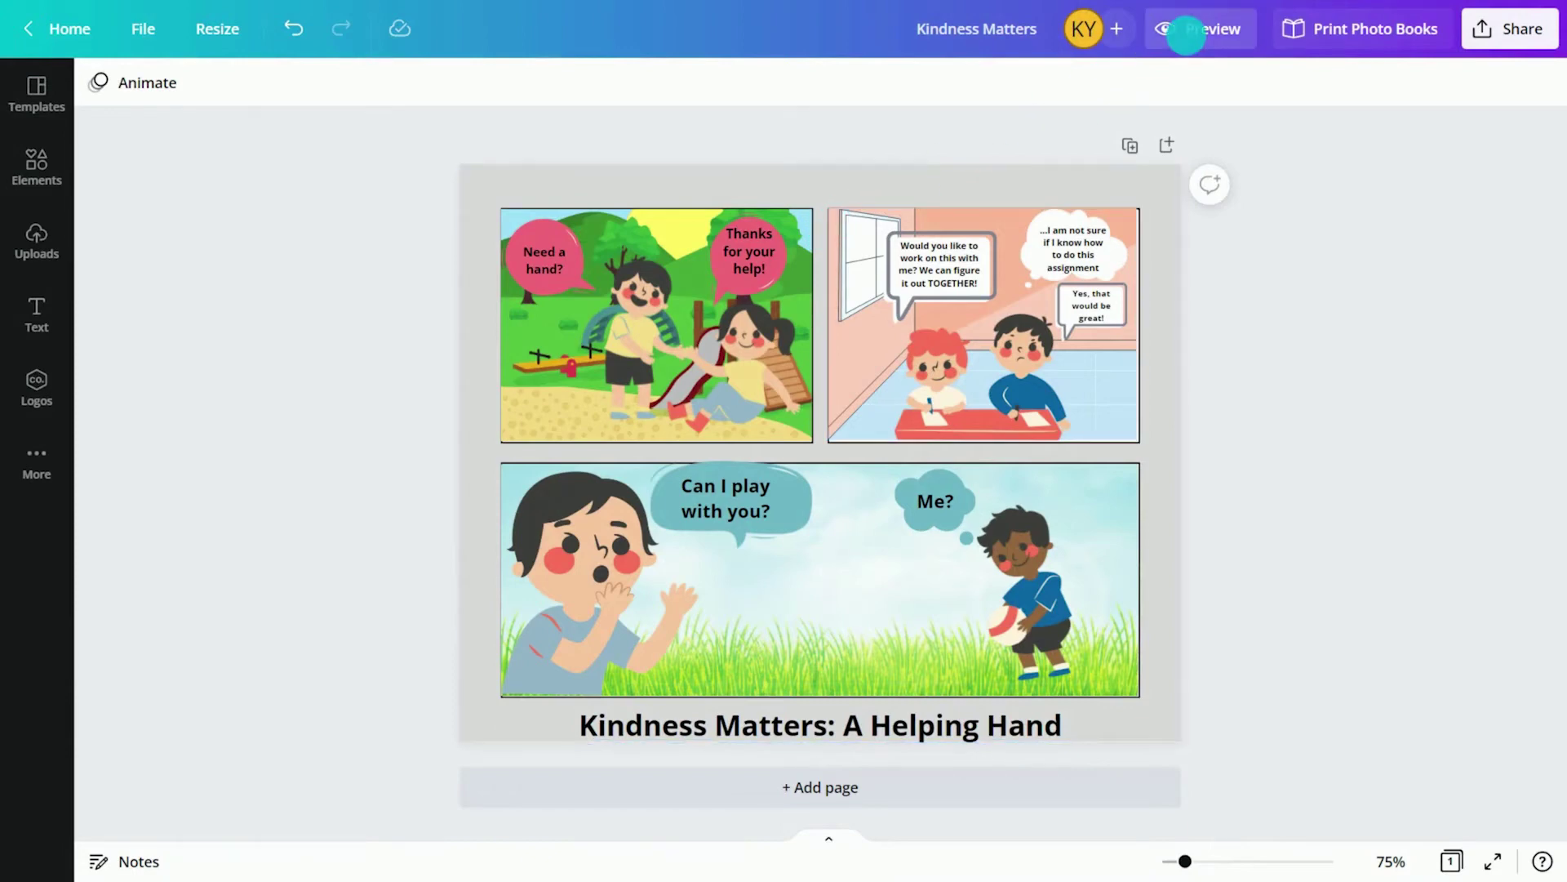
{"action": "left_click", "coordinate": [1185, 35]}
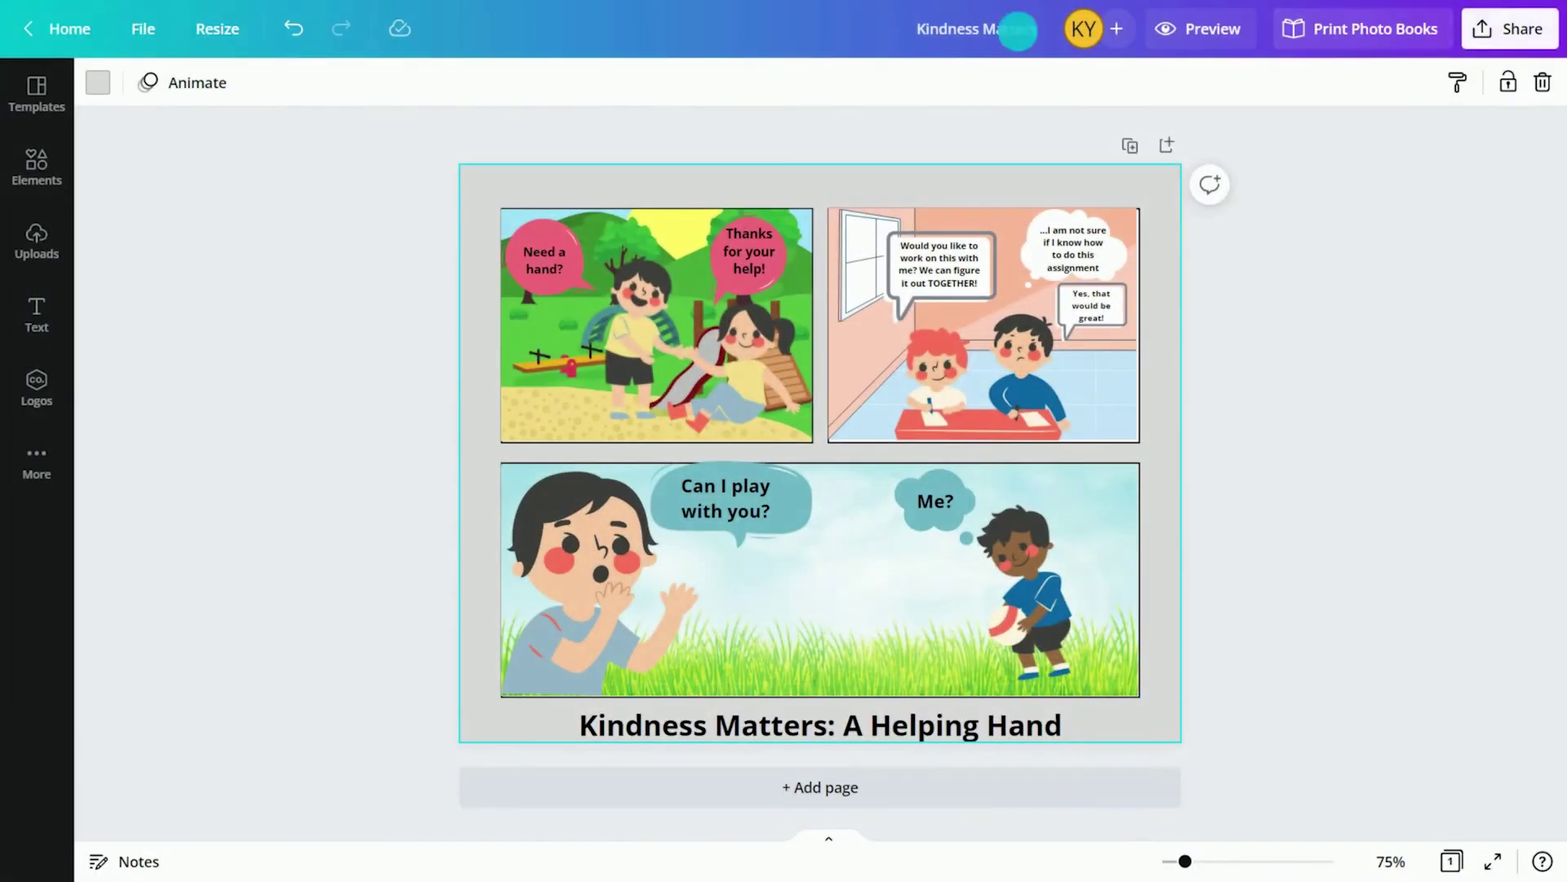
{"action": "left_click", "coordinate": [1509, 28]}
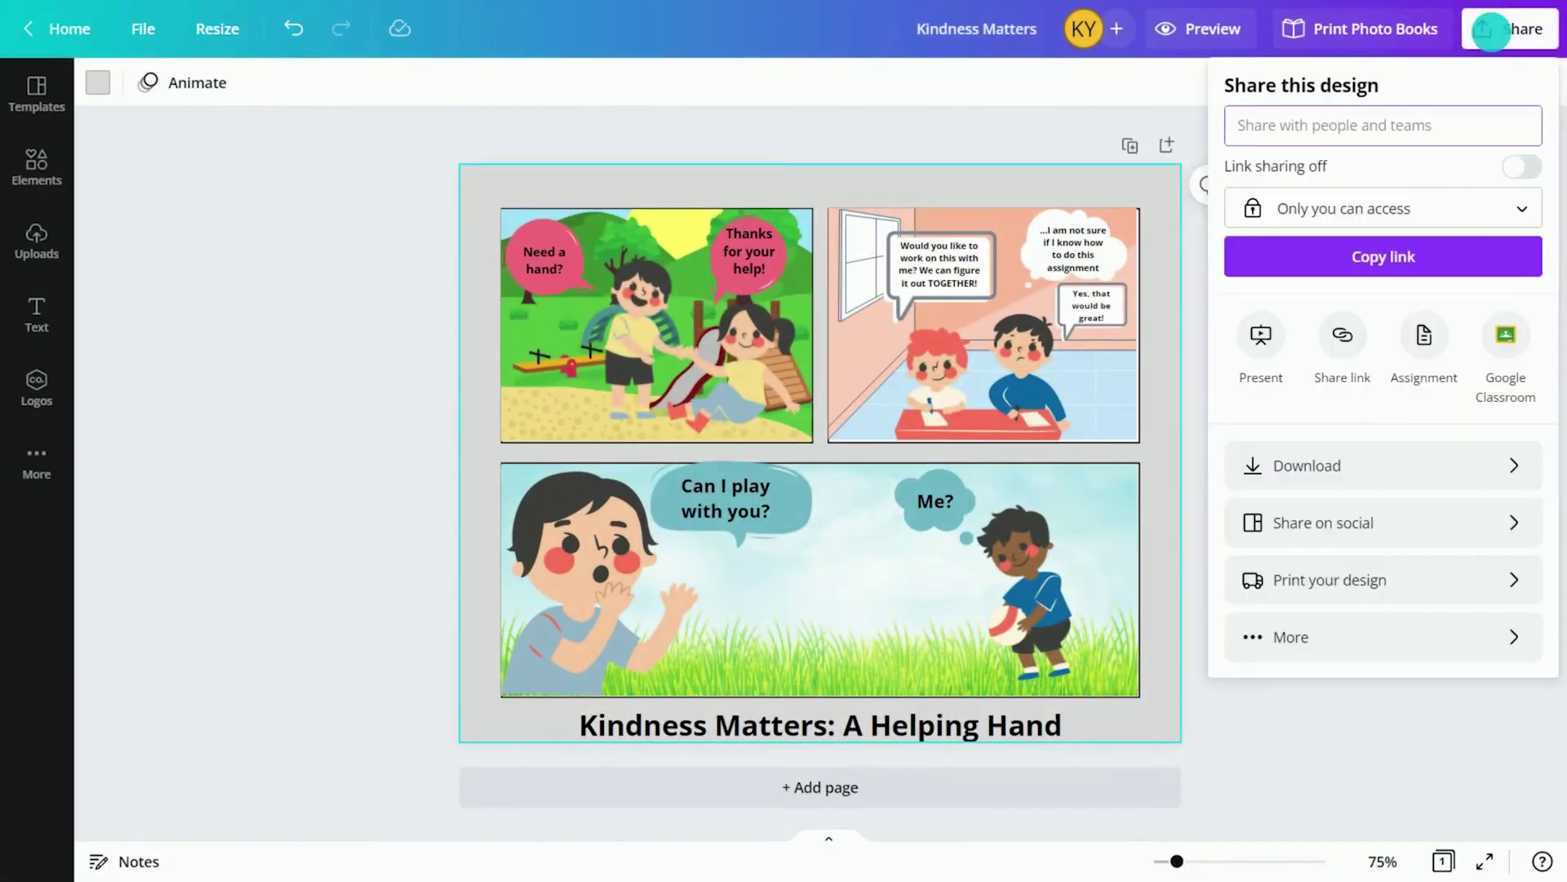
{"action": "left_click", "coordinate": [1427, 462]}
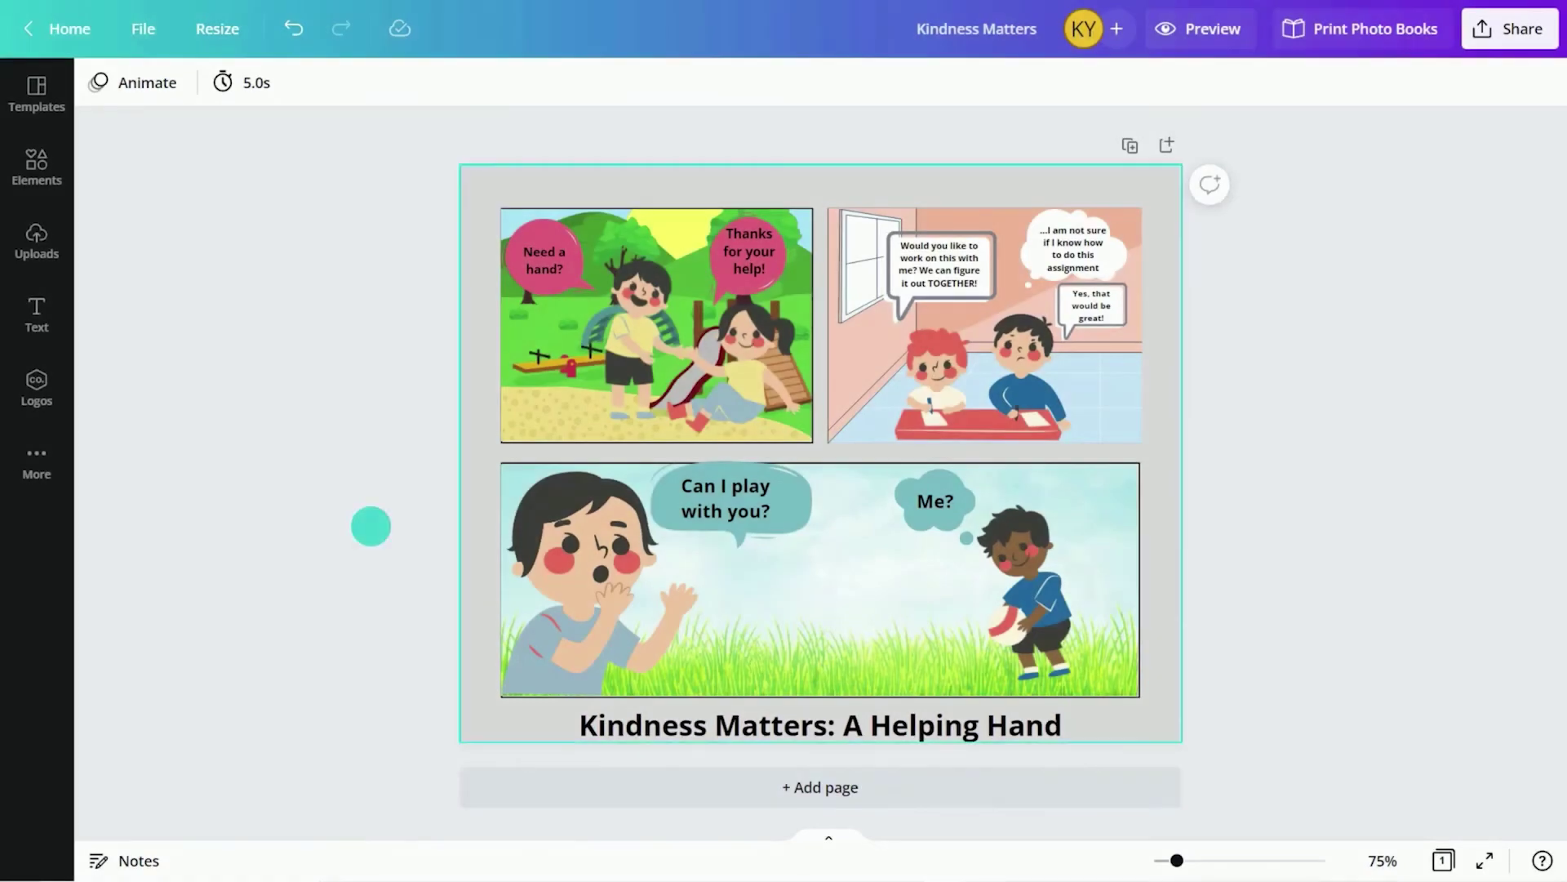
- Apply the Pop element animation to the 'Me?' text in the thought bubble
{"action": "left_click", "coordinate": [914, 516]}
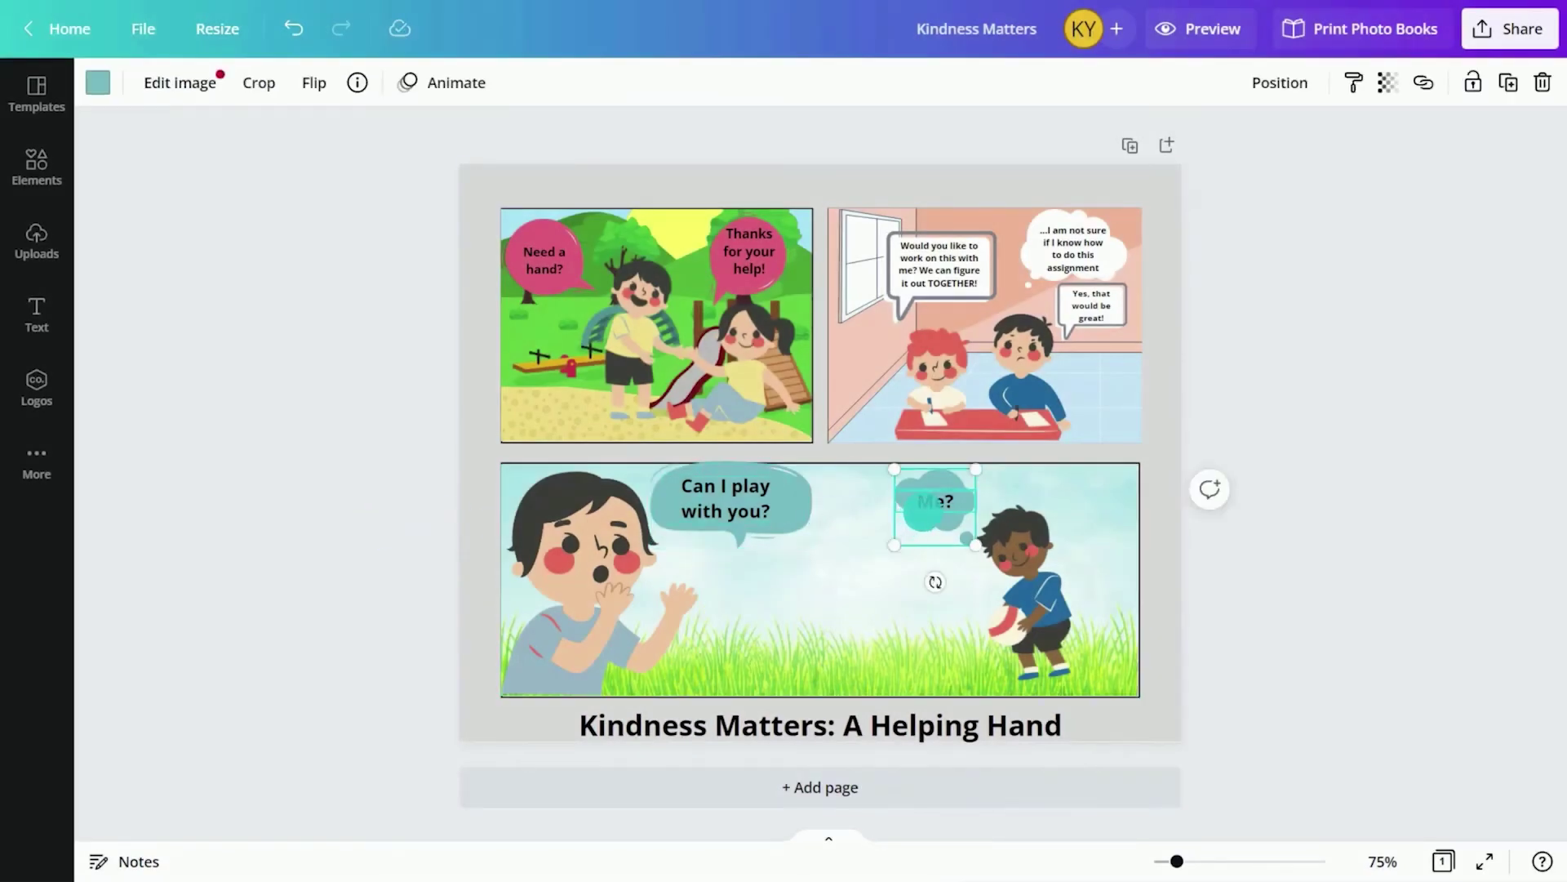
{"action": "left_click", "coordinate": [922, 511]}
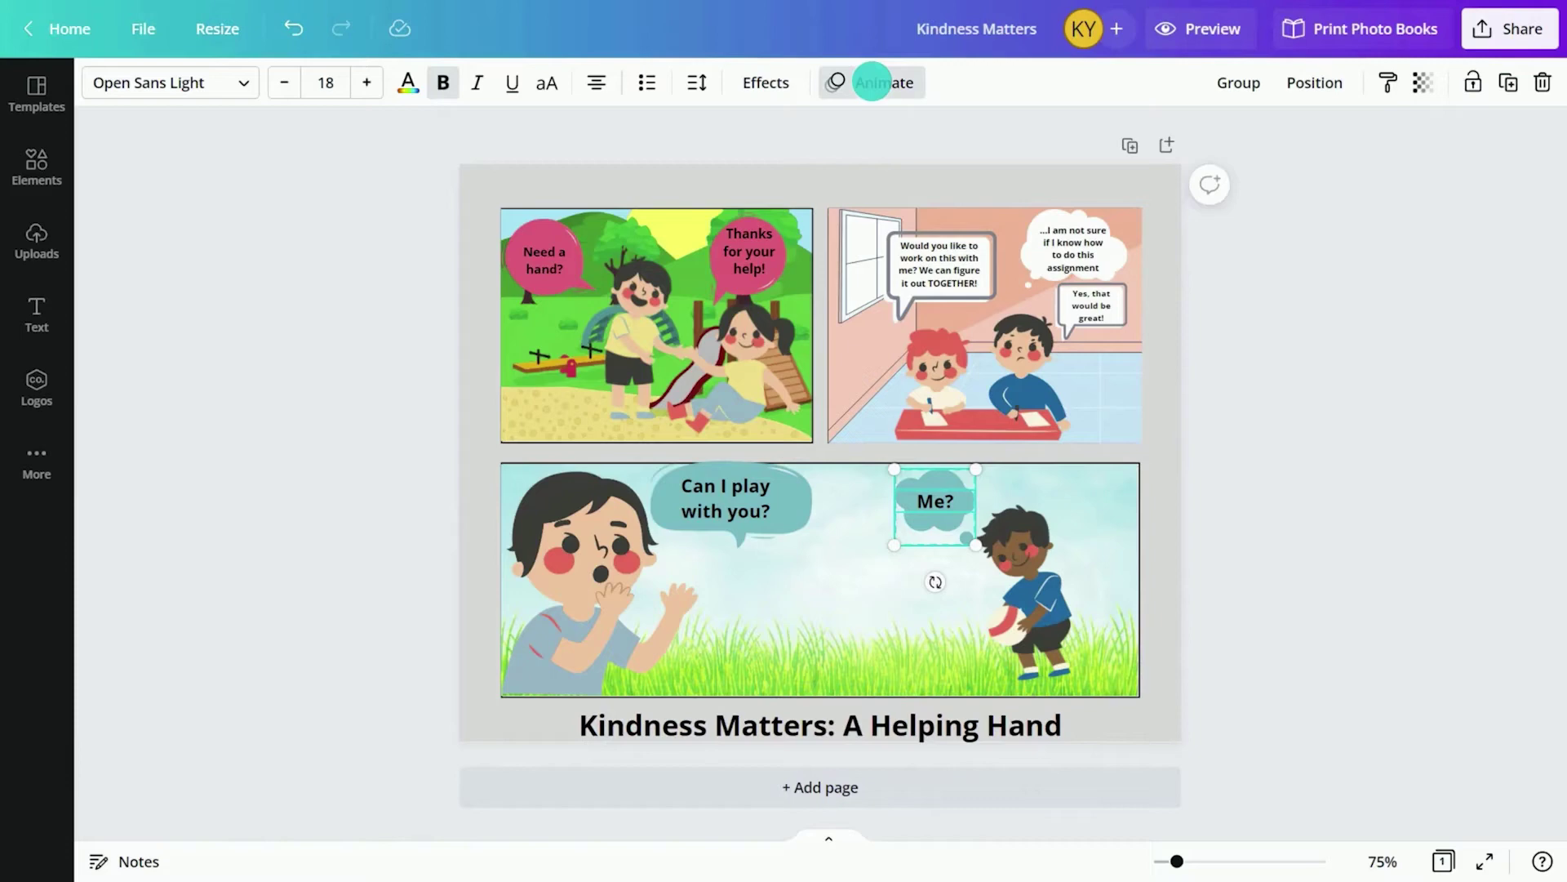
{"action": "left_click", "coordinate": [872, 82]}
{"action": "left_click", "coordinate": [262, 597]}
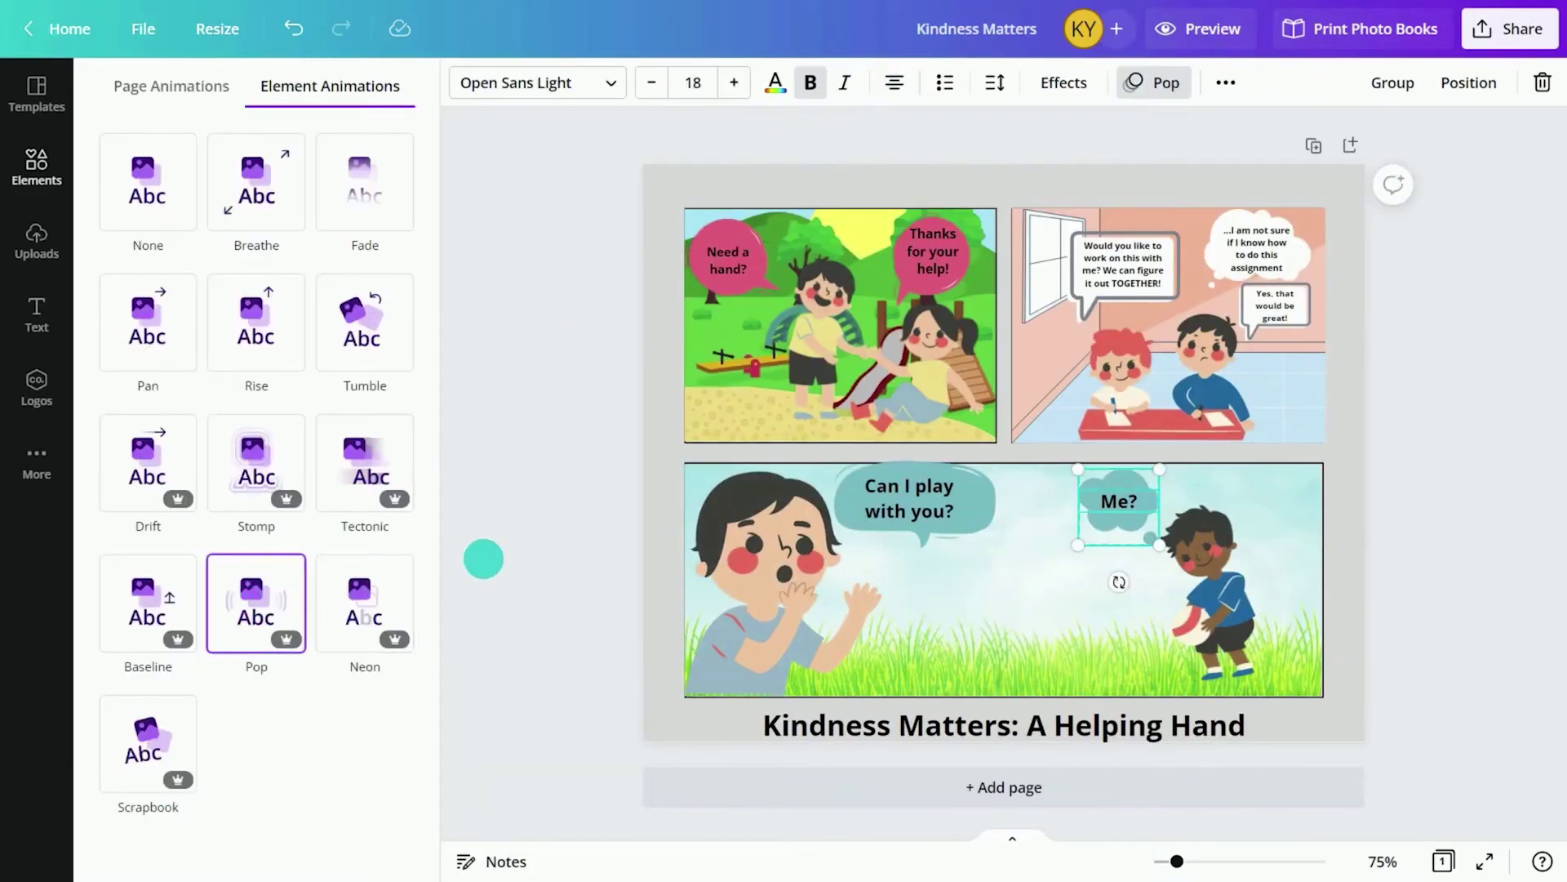
{"action": "left_click", "coordinate": [483, 559]}
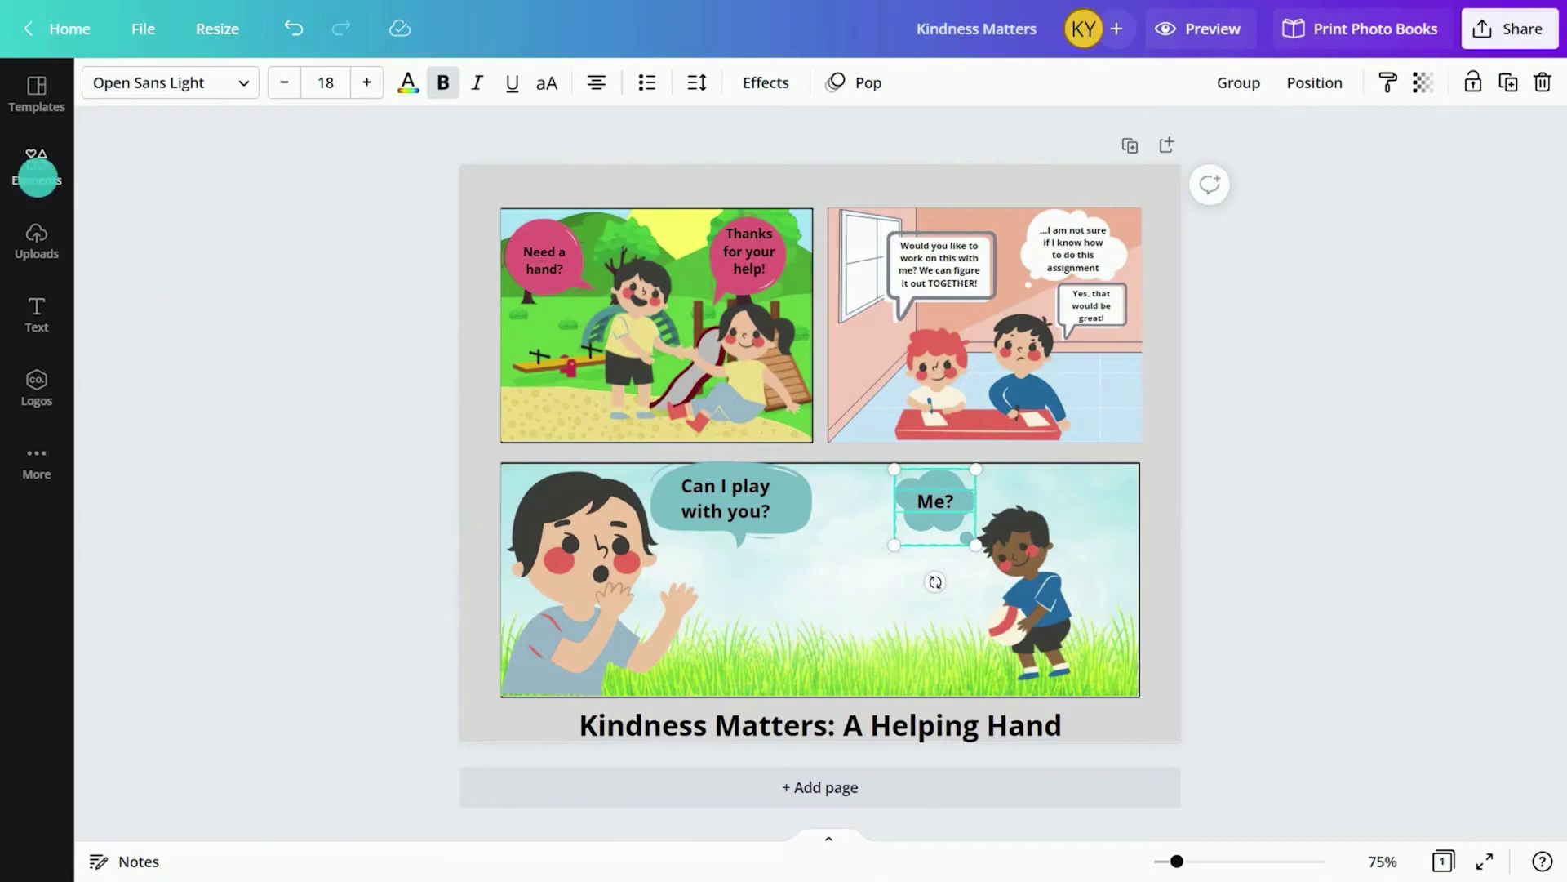
- Add the Feel So Lucky track as background music and present the comic full screen
{"action": "left_click", "coordinate": [36, 173]}
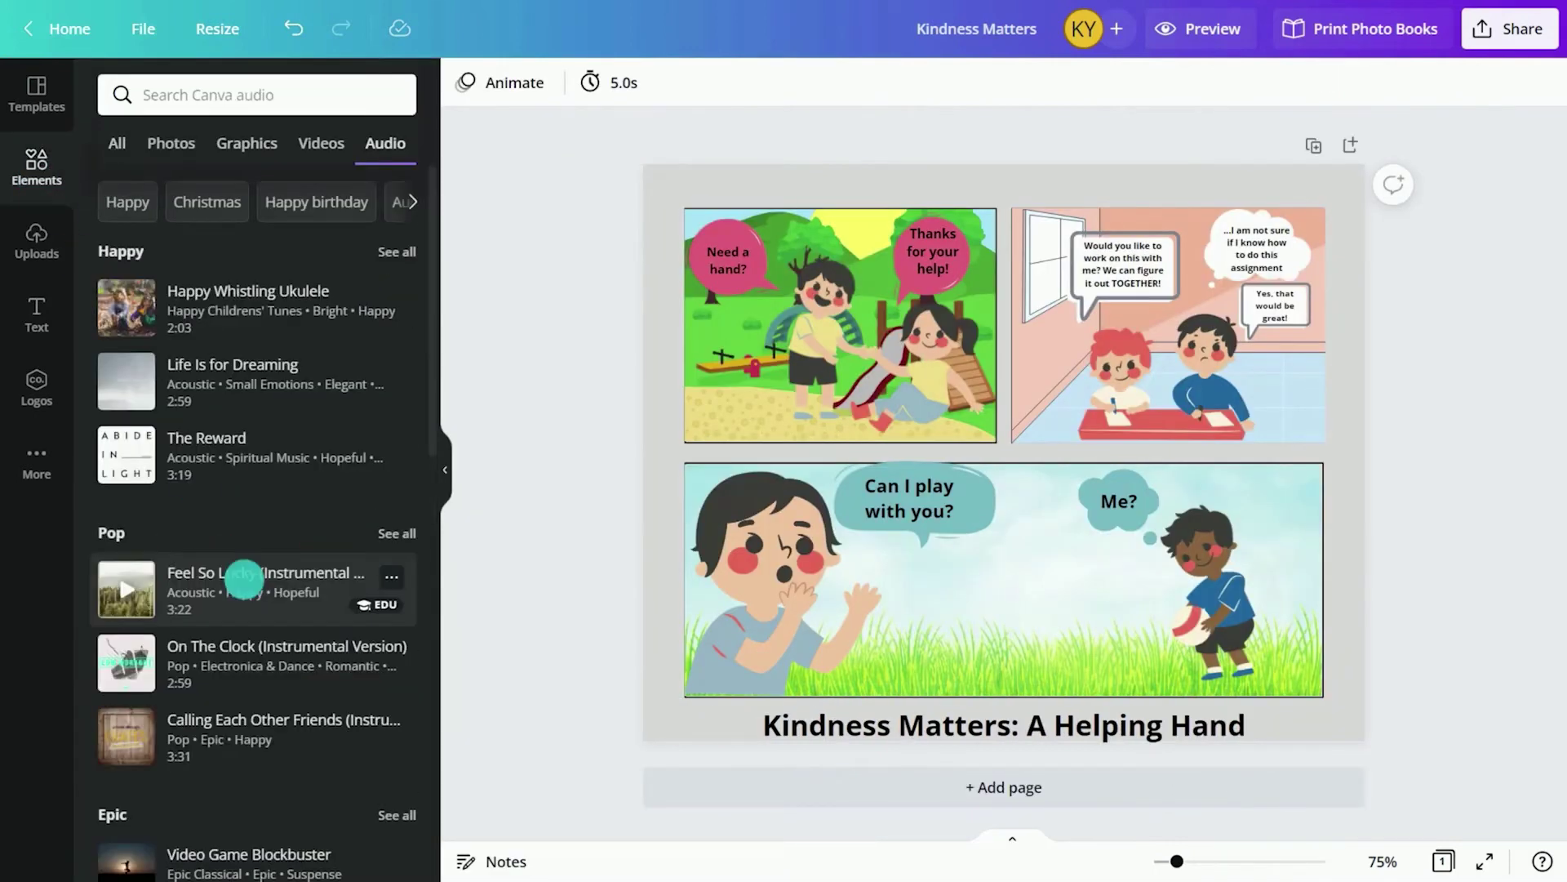
{"action": "left_click", "coordinate": [243, 576]}
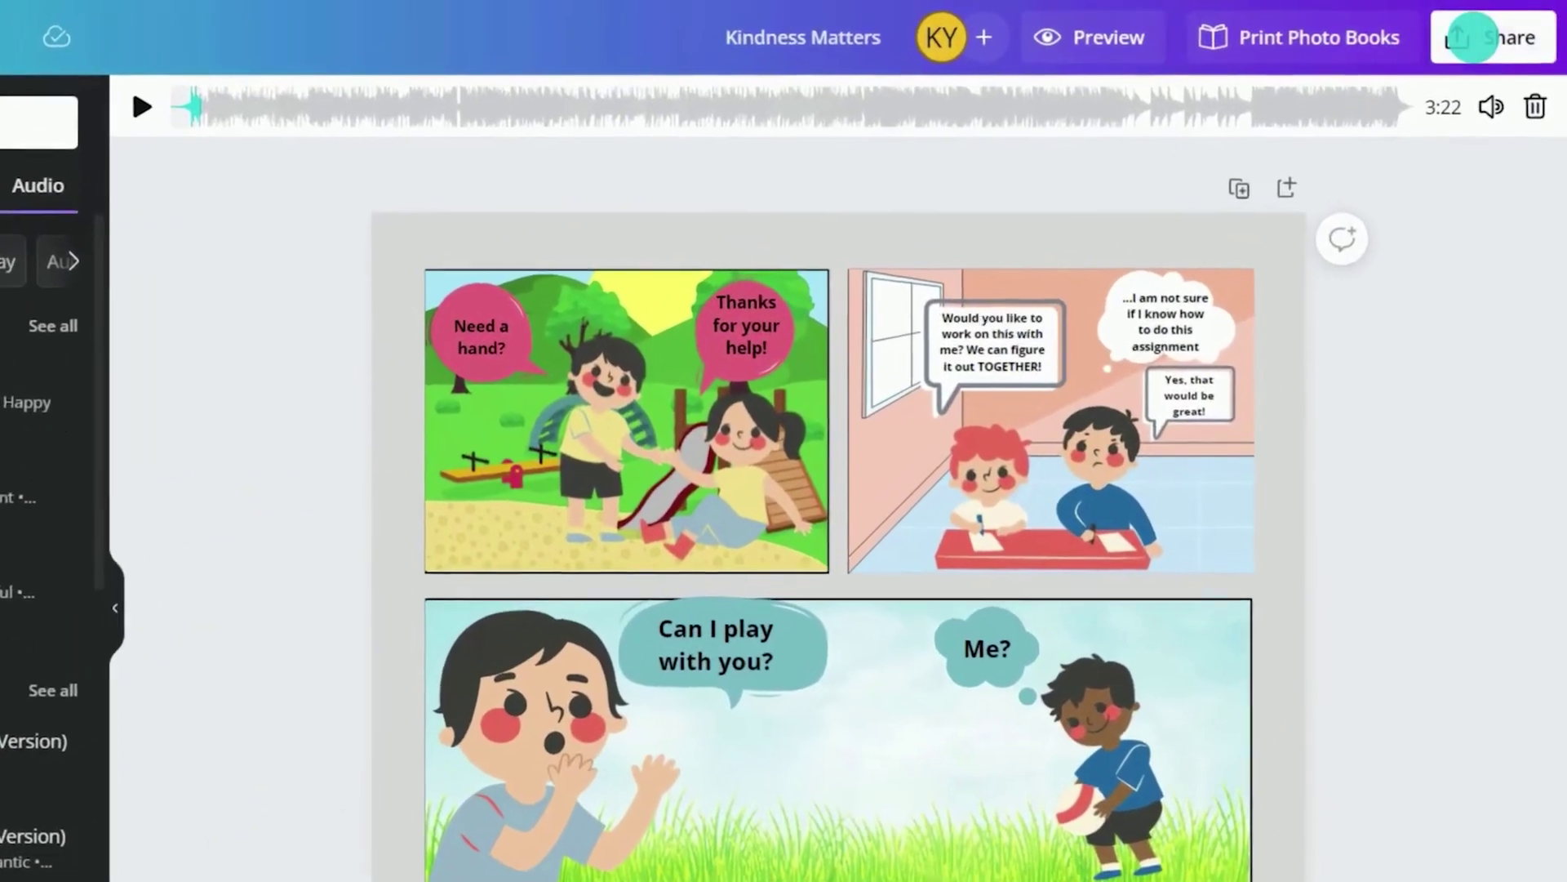
{"action": "left_click", "coordinate": [1473, 38]}
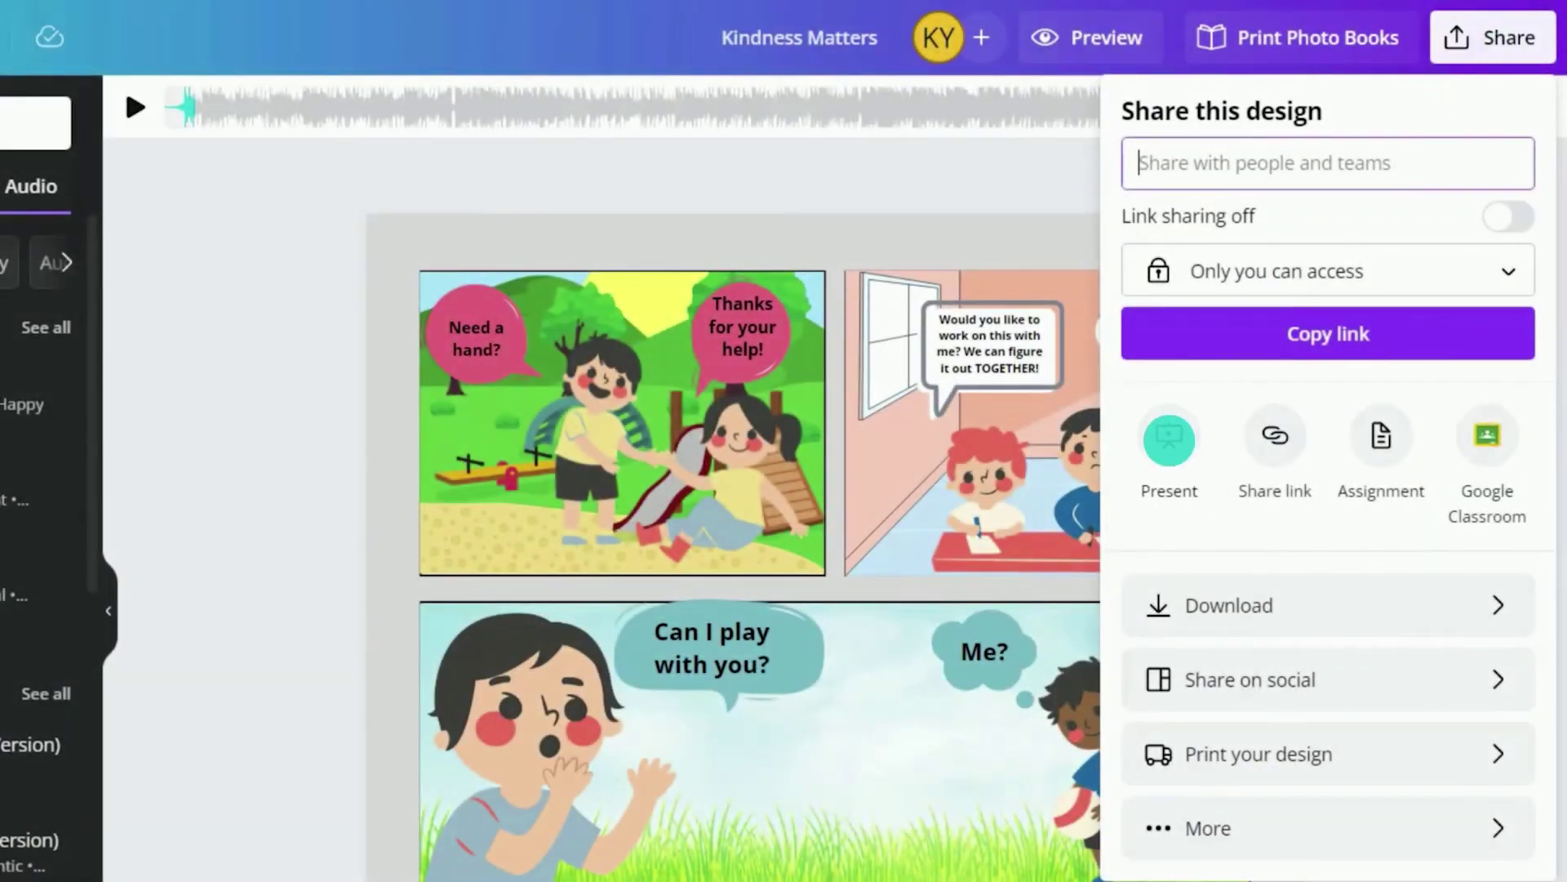
{"action": "left_click", "coordinate": [1169, 441]}
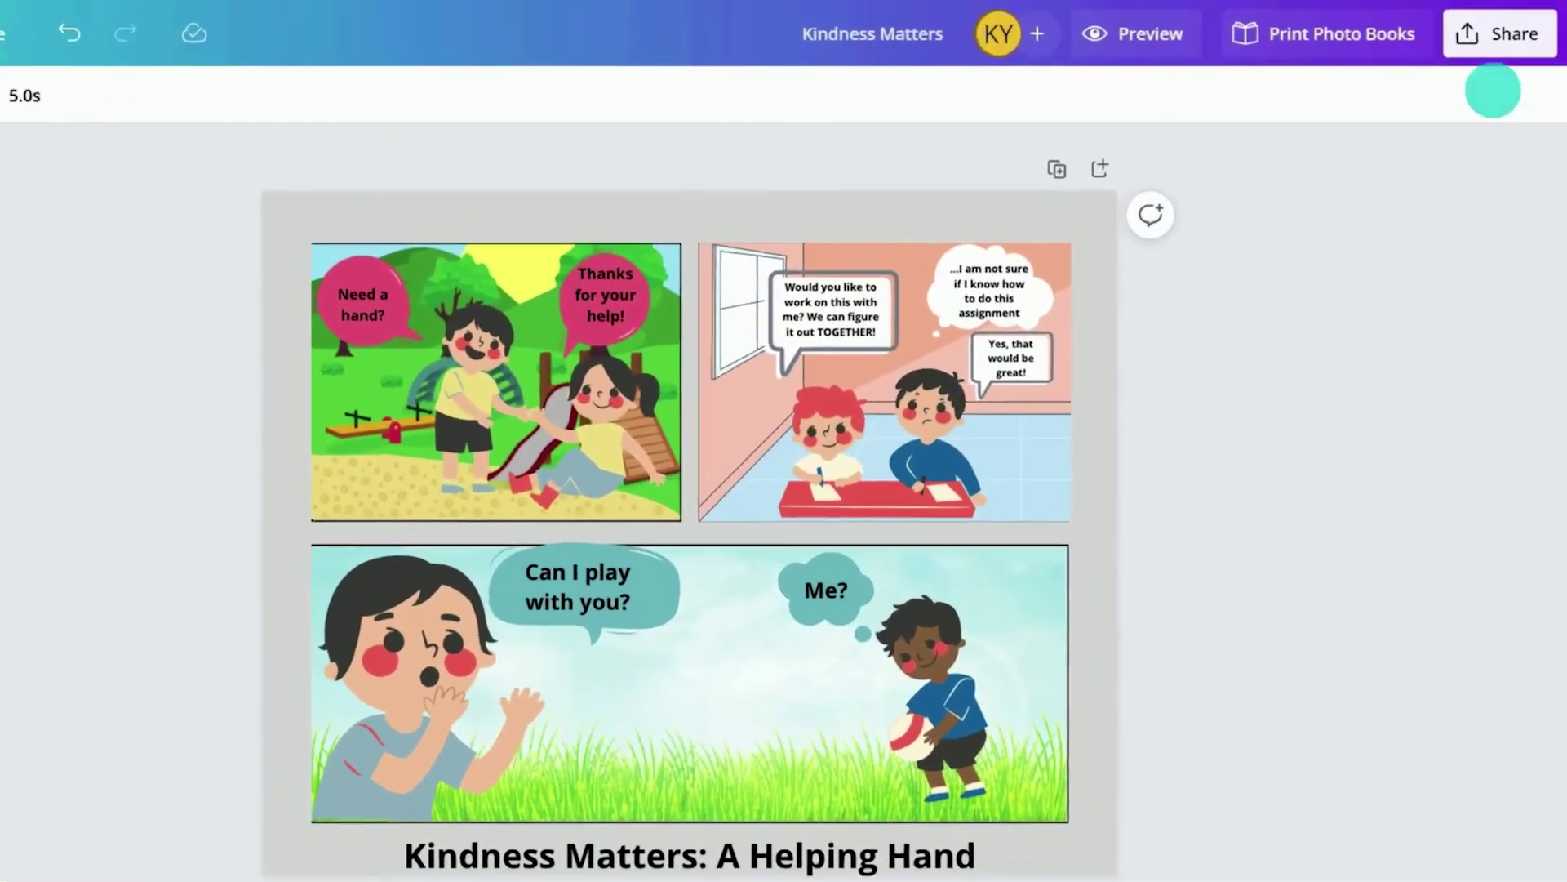
- Open the Present and record studio for the comic with No camera selected
{"action": "left_click", "coordinate": [1511, 29]}
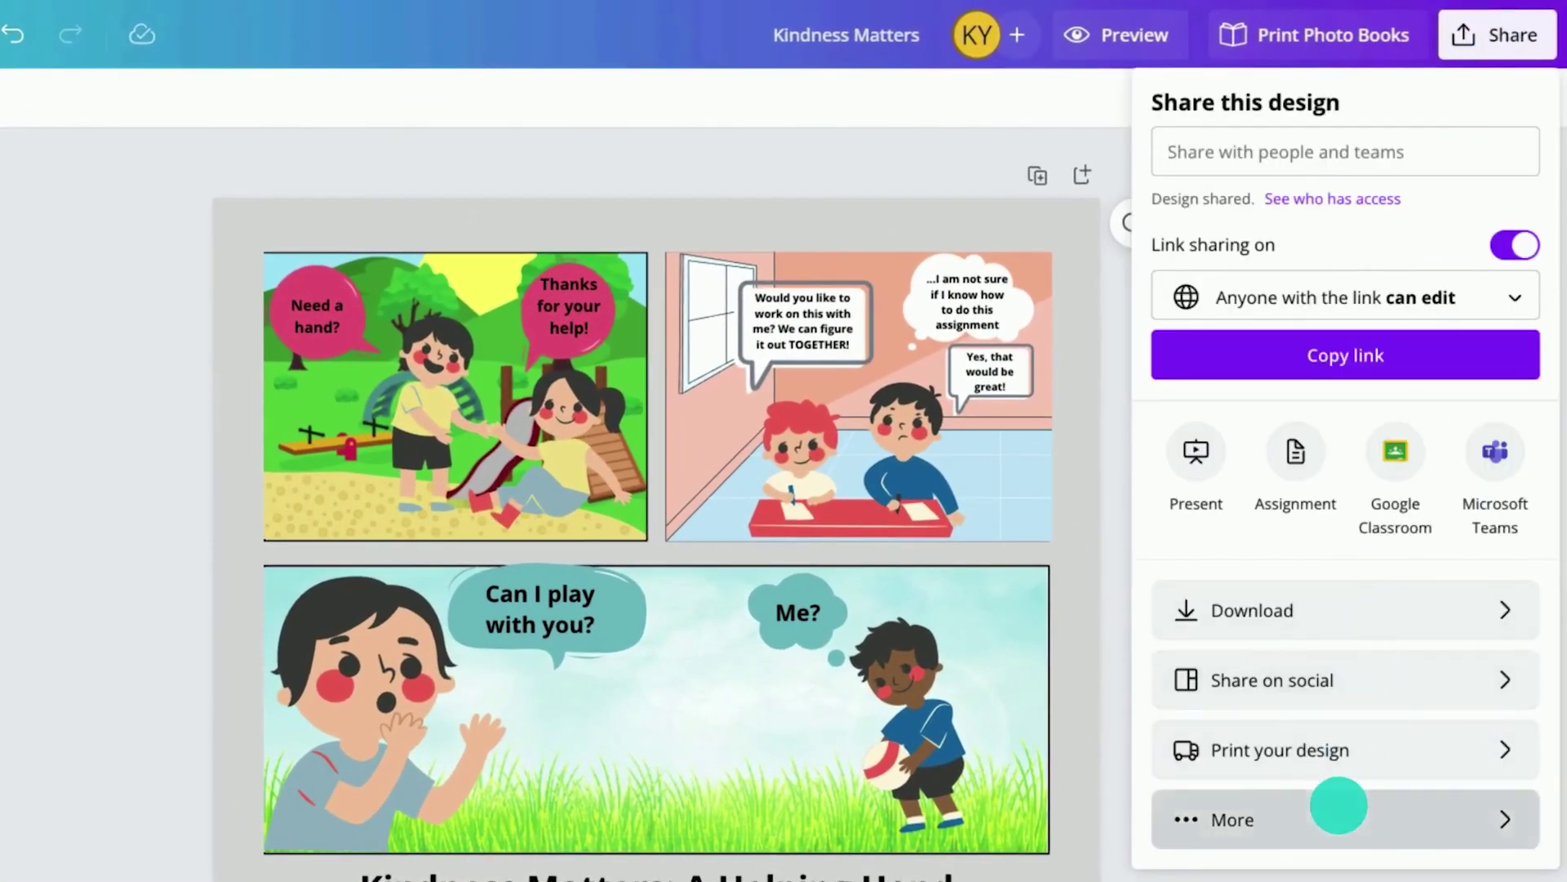
{"action": "left_click", "coordinate": [1336, 804]}
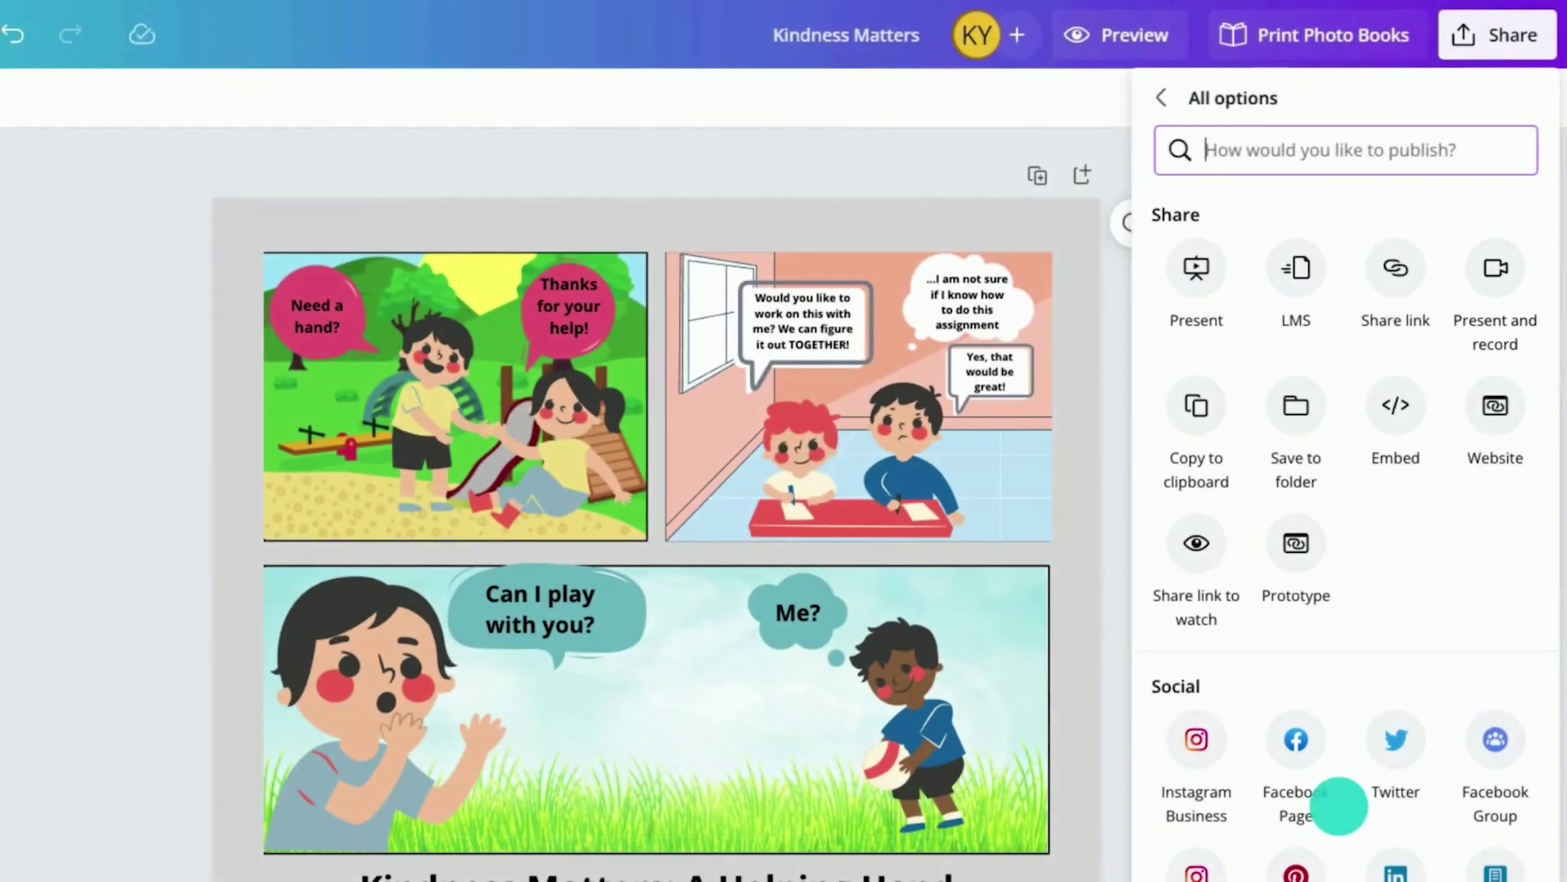
{"action": "left_click", "coordinate": [1495, 269]}
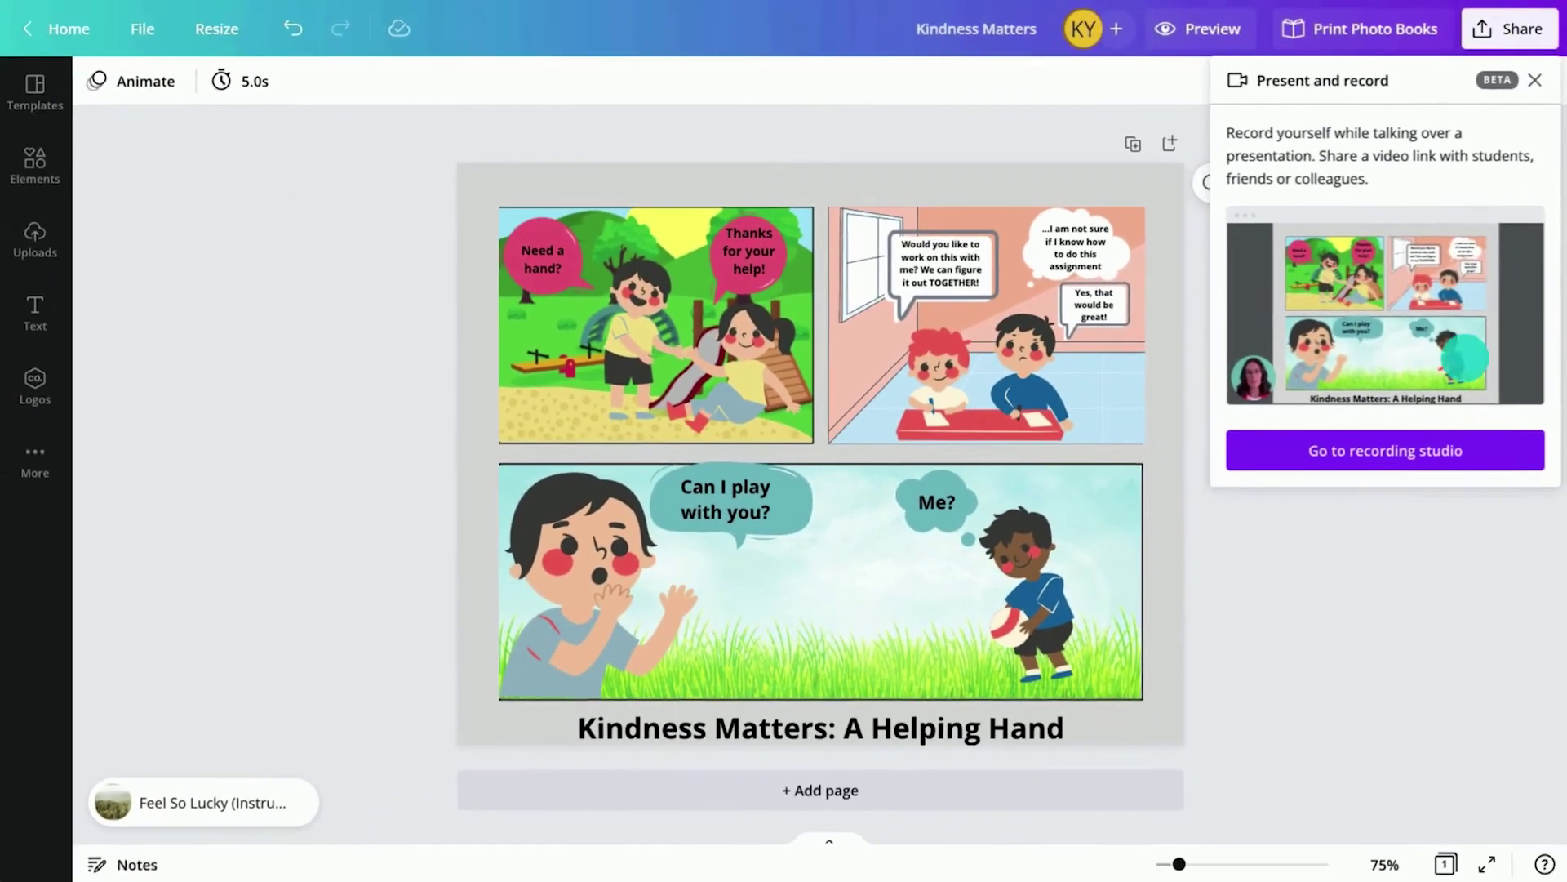
{"action": "left_click", "coordinate": [1441, 436]}
{"action": "left_click", "coordinate": [921, 505]}
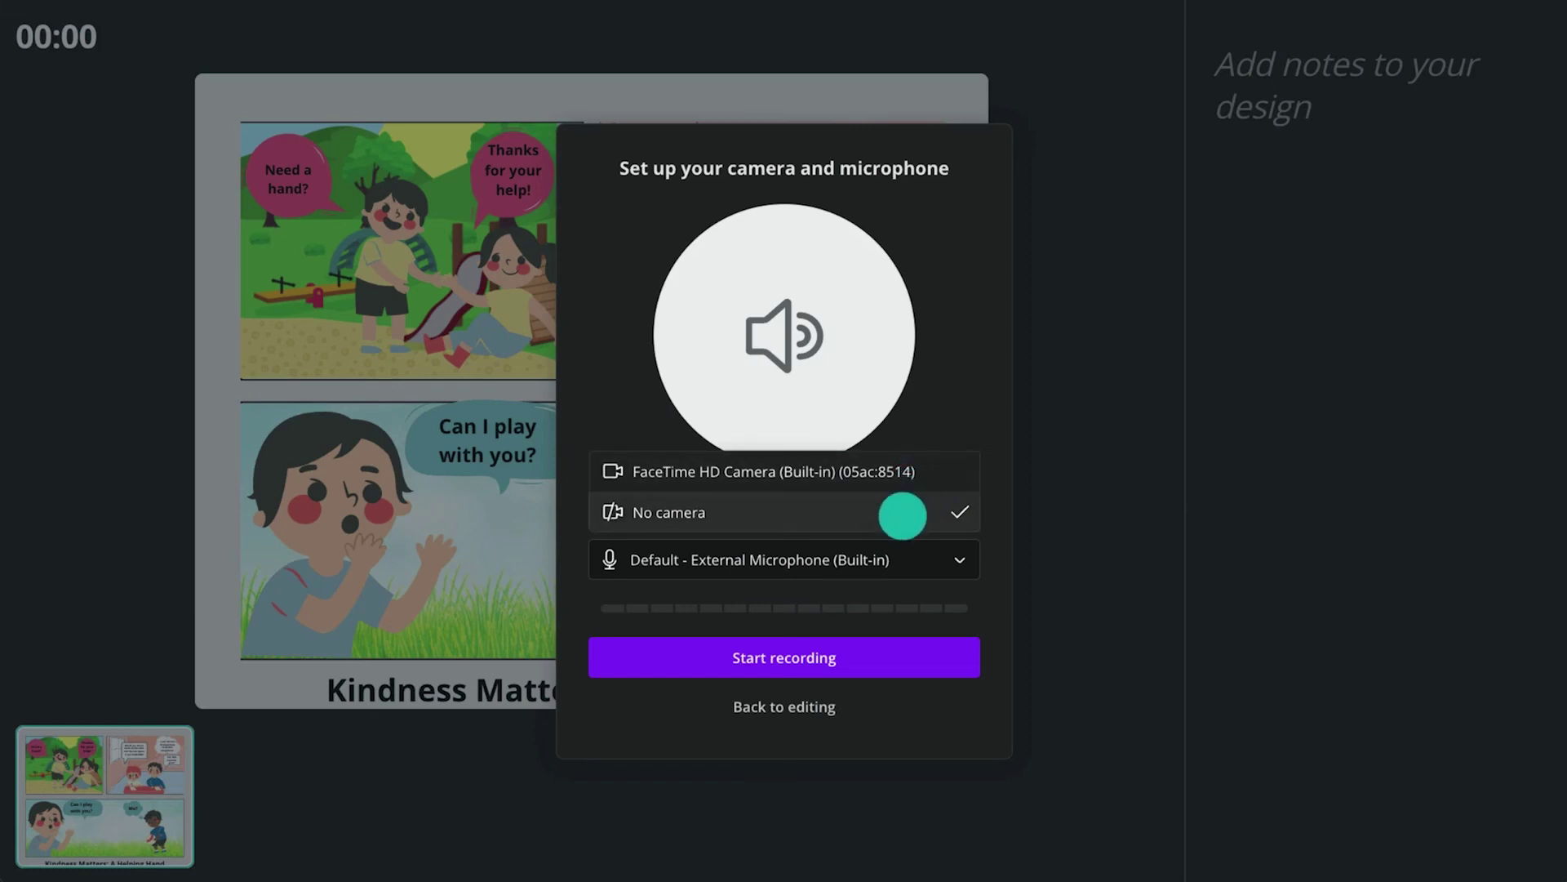
- Record a 10-second camera-free presentation of the comic and end it to upload
{"action": "left_click", "coordinate": [903, 512]}
{"action": "left_click", "coordinate": [886, 653]}
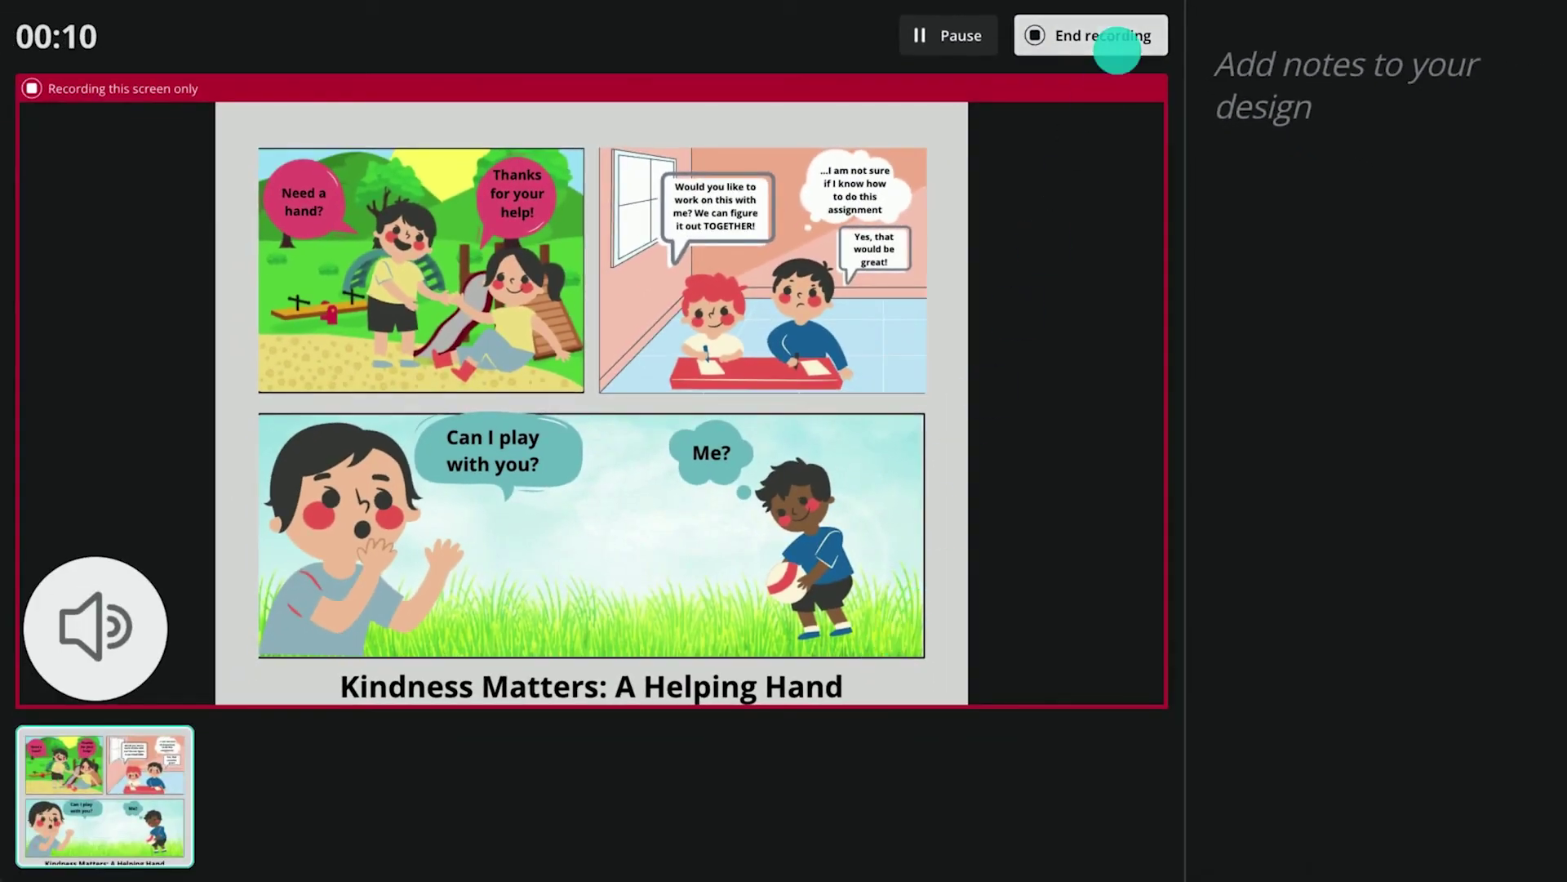
{"action": "left_click", "coordinate": [1116, 40]}
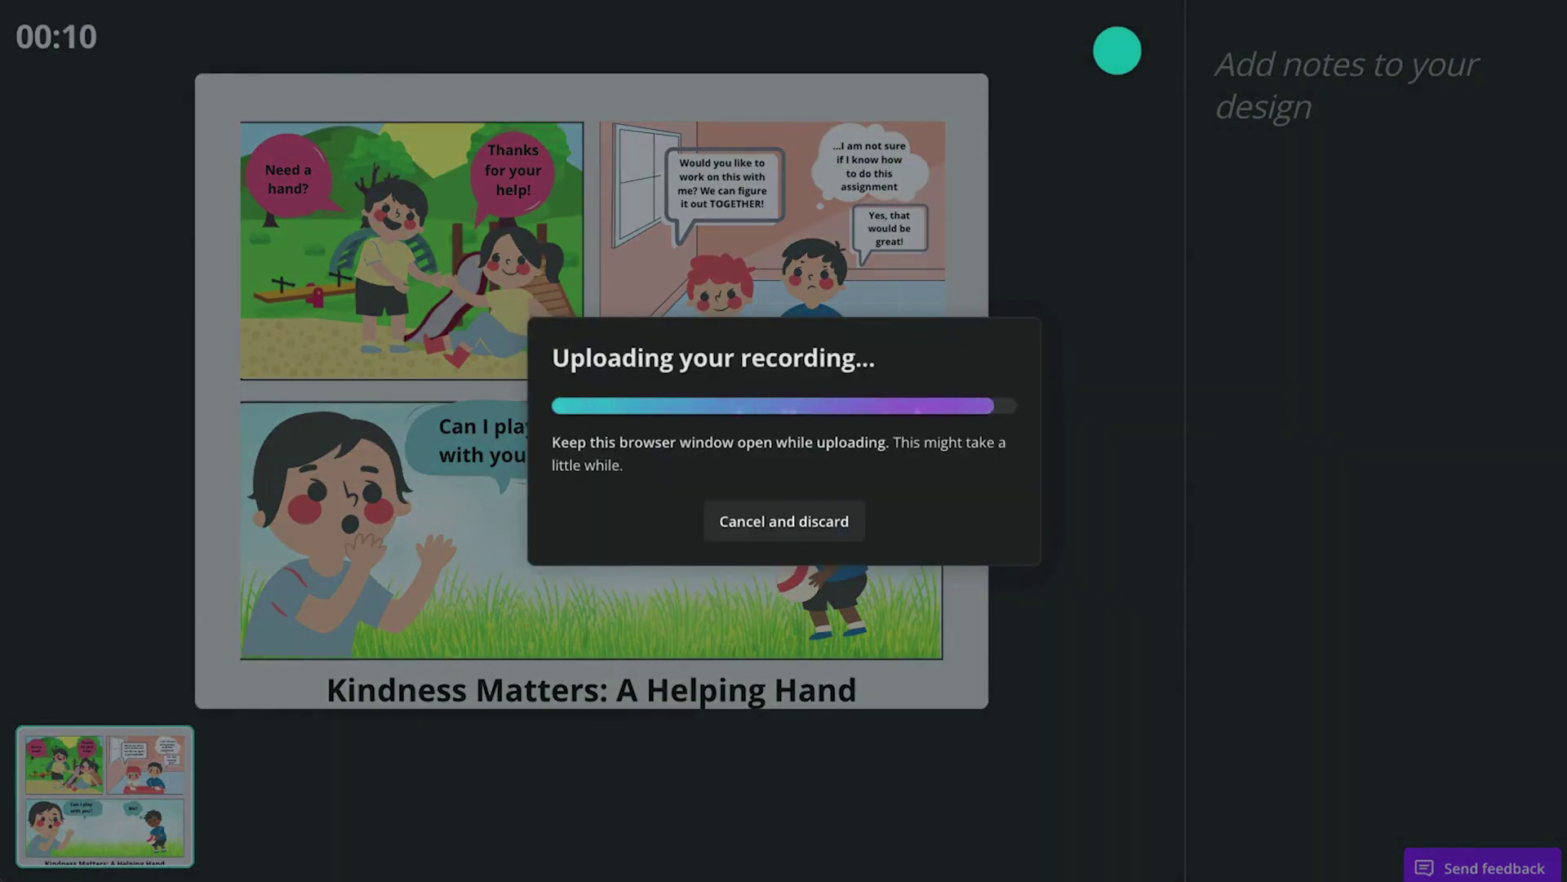
- Save and exit the uploaded recording to reach its shareable link
{"action": "left_click", "coordinate": [863, 627]}
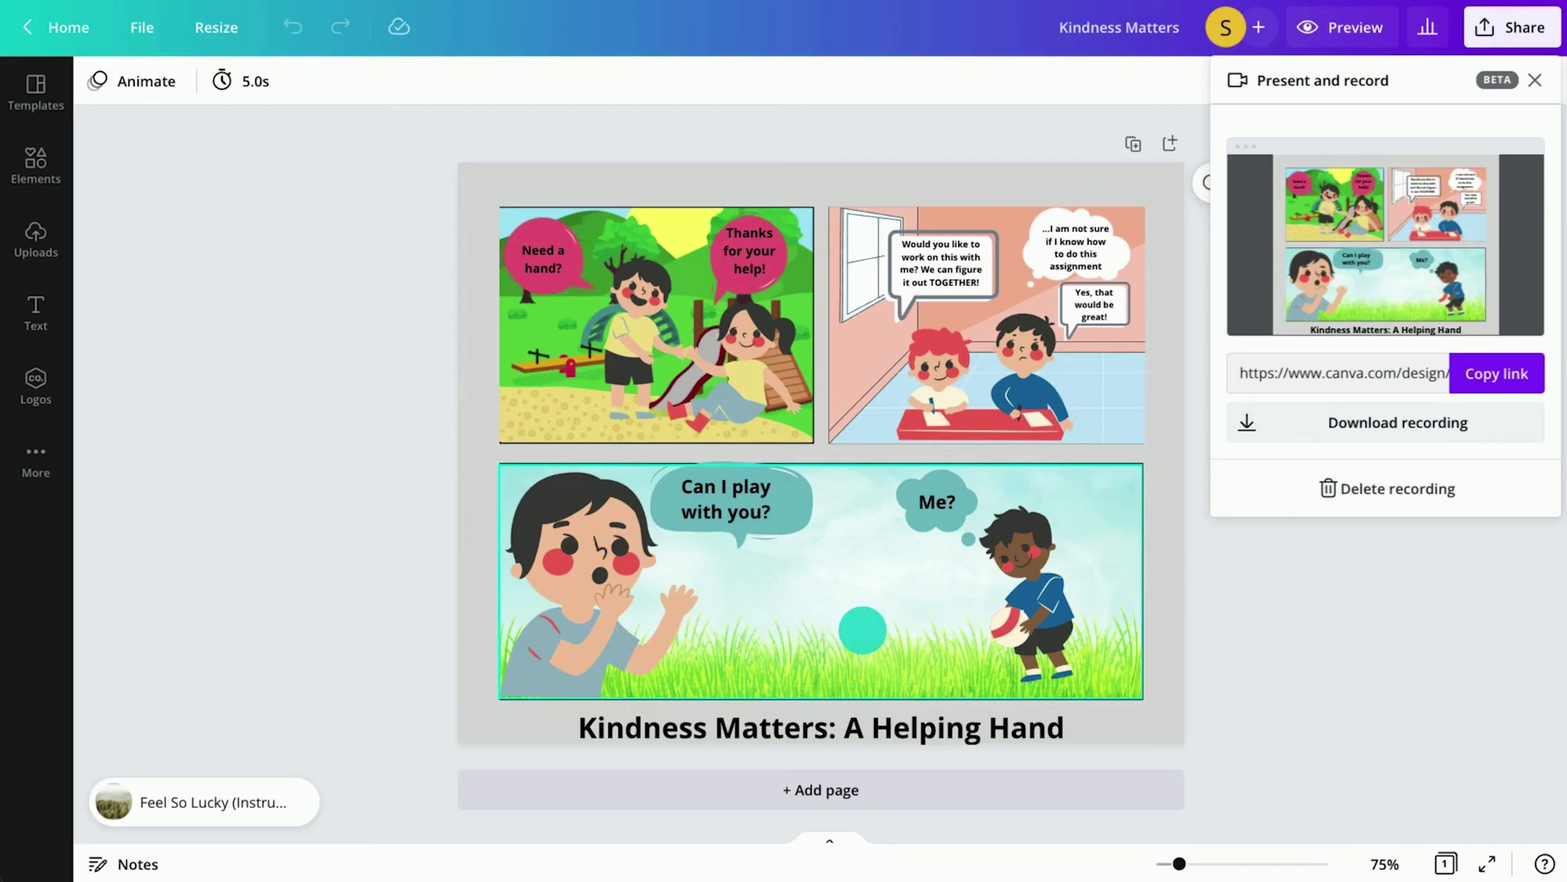